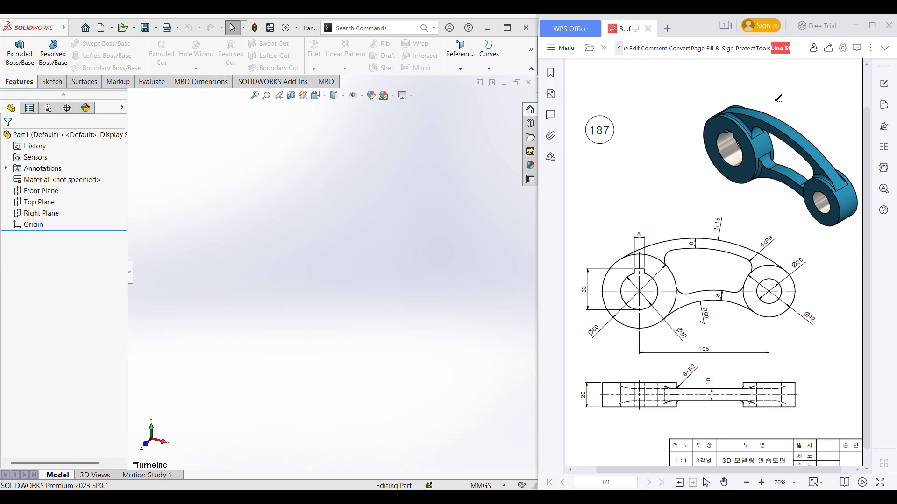
- Mark the 3D part image, outer arc, top view and side view in red ink, then undo
mouse_move(779, 91)
left_mouse_down()
mouse_move(747, 90)
mouse_move(695, 138)
mouse_move(784, 239)
mouse_move(834, 215)
mouse_move(822, 120)
mouse_move(771, 98)
left_mouse_up()
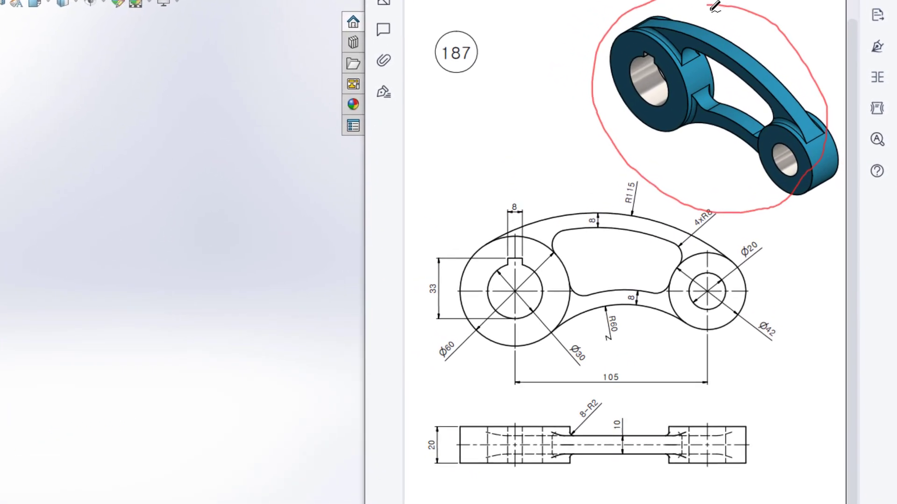
key("ctrl+z")
mouse_move(654, 1)
left_mouse_down()
mouse_move(583, 133)
mouse_move(691, 10)
left_mouse_up()
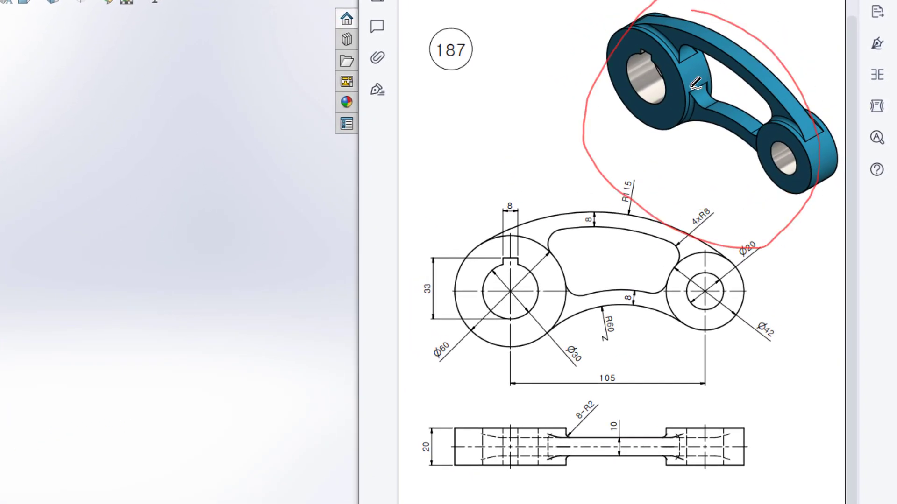
left_click_drag(675, 199, 476, 219)
mouse_move(472, 279)
left_mouse_down()
mouse_move(655, 358)
mouse_move(670, 225)
left_mouse_up()
mouse_move(699, 400)
left_mouse_down()
mouse_move(429, 436)
mouse_move(715, 437)
left_mouse_up()
key("ctrl+z")
key("ctrl+z")
key("ctrl+z")
key("ctrl+z")
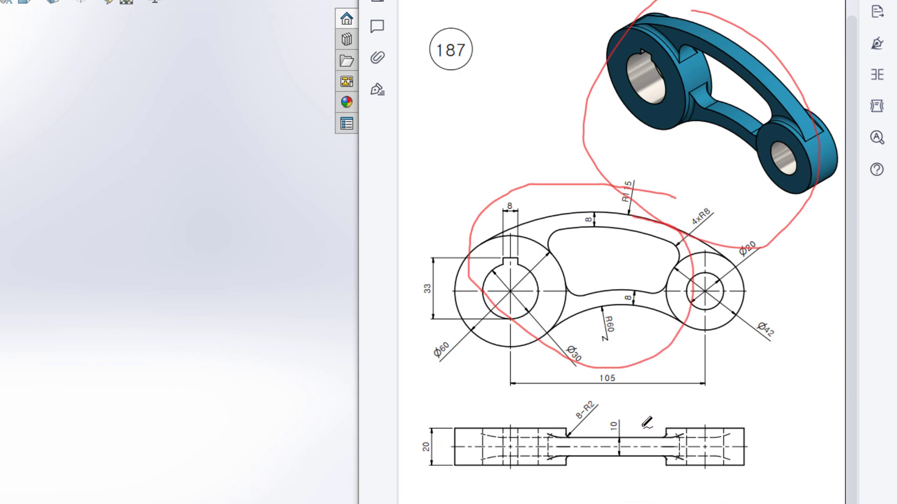
- Circle the Ø60, Ø42, 105 and 20 dimensions in red ink, then clear the markup
mouse_move(566, 280)
left_mouse_down()
mouse_move(539, 241)
mouse_move(493, 237)
mouse_move(461, 268)
mouse_move(459, 302)
mouse_move(475, 333)
mouse_move(521, 350)
mouse_move(582, 293)
mouse_move(578, 260)
left_mouse_up()
mouse_move(460, 331)
left_mouse_down()
mouse_move(433, 366)
mouse_move(462, 333)
left_mouse_up()
mouse_move(733, 246)
left_mouse_down()
mouse_move(703, 246)
mouse_move(679, 259)
mouse_move(668, 281)
mouse_move(678, 320)
mouse_move(704, 322)
mouse_move(739, 273)
left_mouse_up()
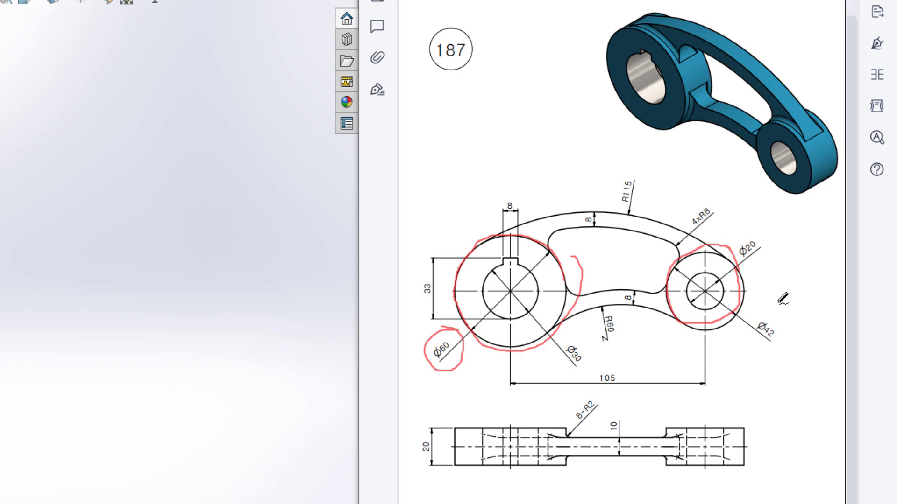
mouse_move(773, 304)
left_mouse_down()
mouse_move(789, 327)
mouse_move(779, 305)
left_mouse_up()
mouse_move(635, 361)
left_mouse_down()
mouse_move(596, 380)
mouse_move(635, 379)
left_mouse_up()
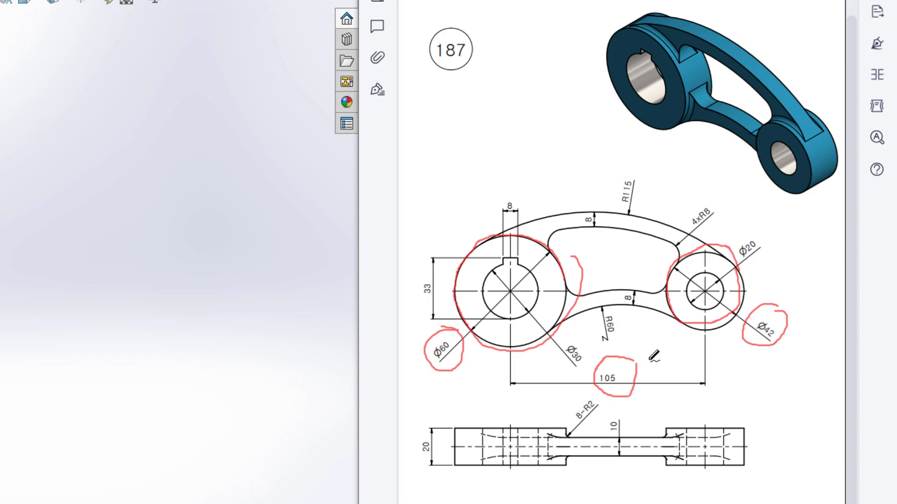
mouse_move(445, 428)
left_mouse_down()
mouse_move(418, 442)
mouse_move(431, 462)
mouse_move(444, 428)
left_mouse_up()
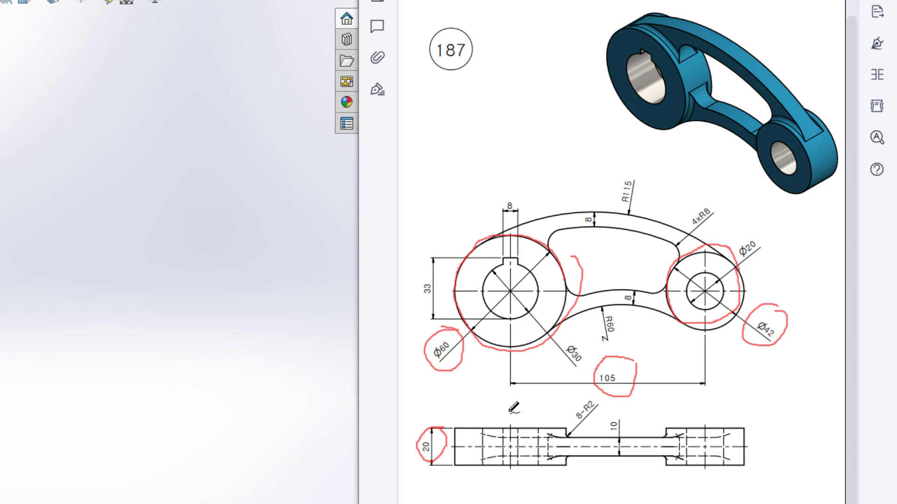
key("ctrl+z")
key("ctrl+z")
key("Escape")
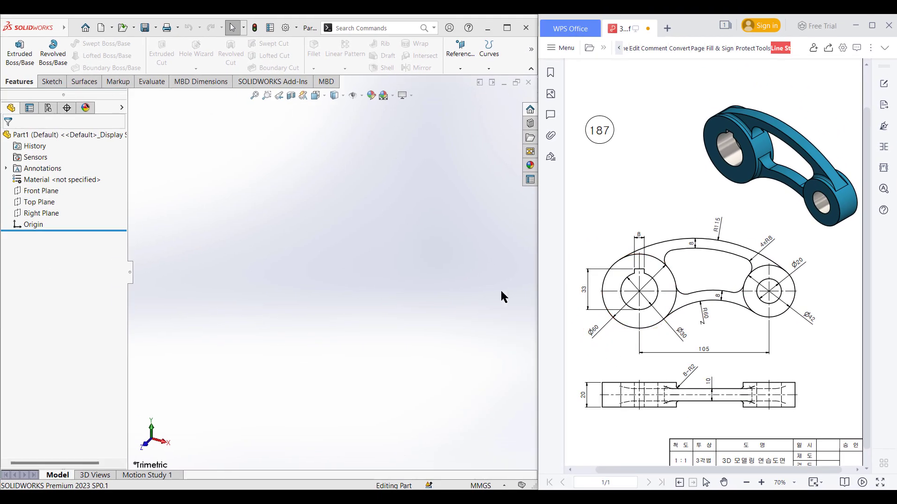
- Start a sketch on the Front Plane and draw a Ø60 circle at the origin
left_click(47, 192)
right_click(47, 193)
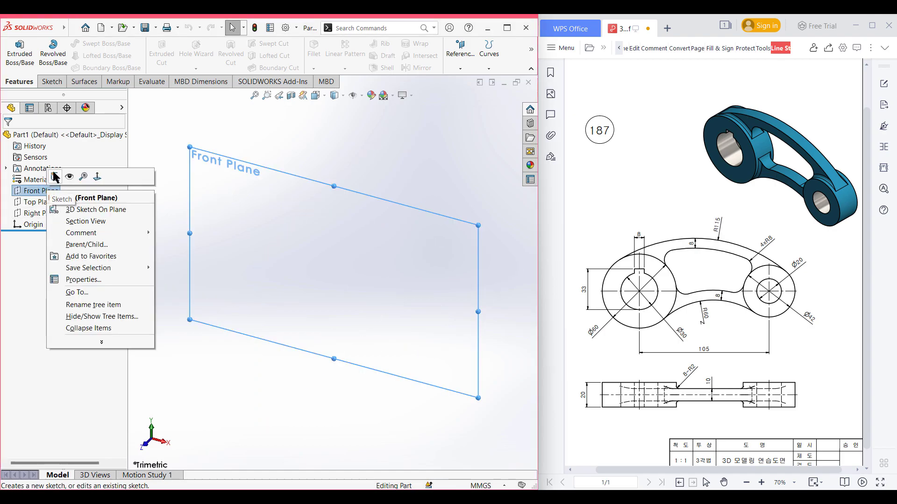
left_click(54, 174)
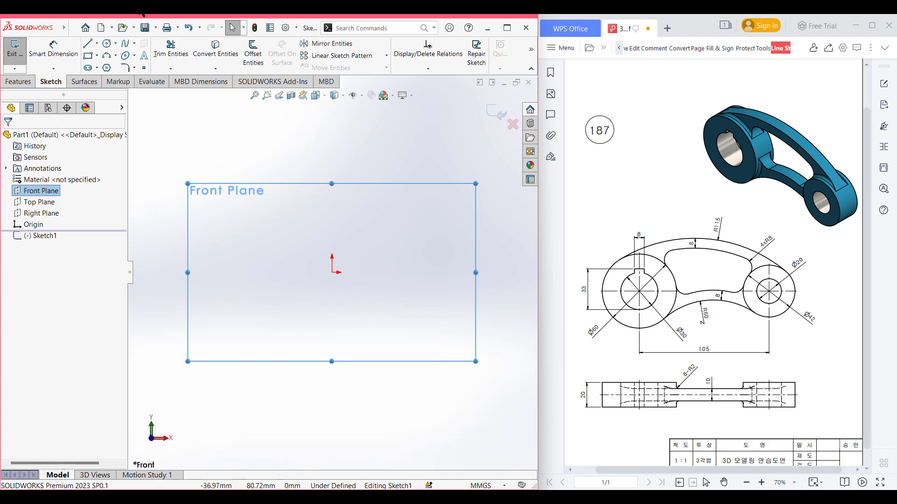
left_click(106, 43)
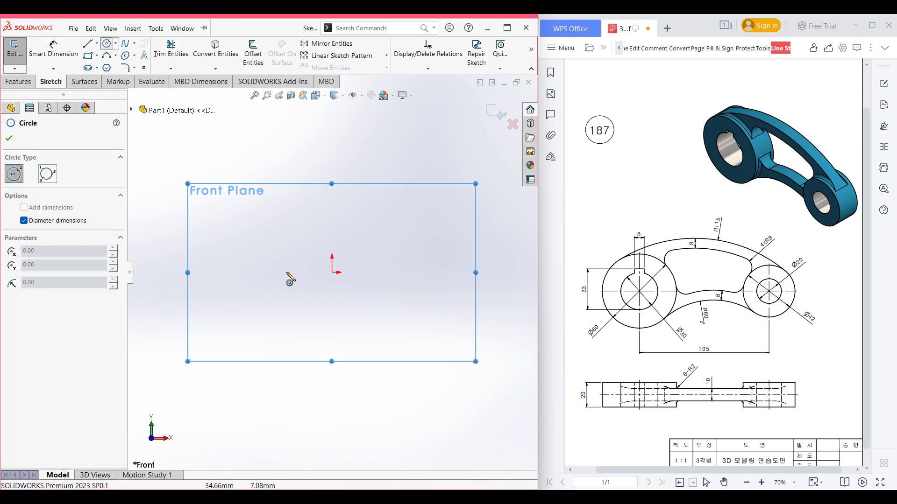
left_click(332, 272)
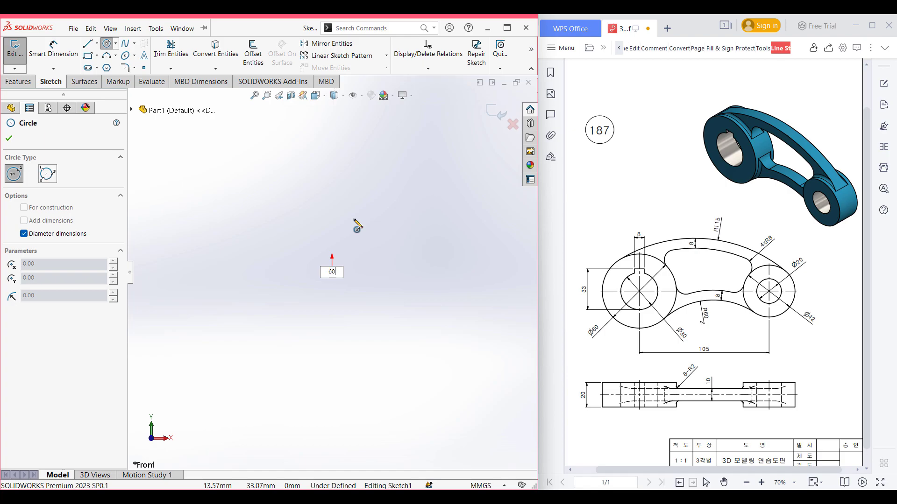
type("60")
key("Return")
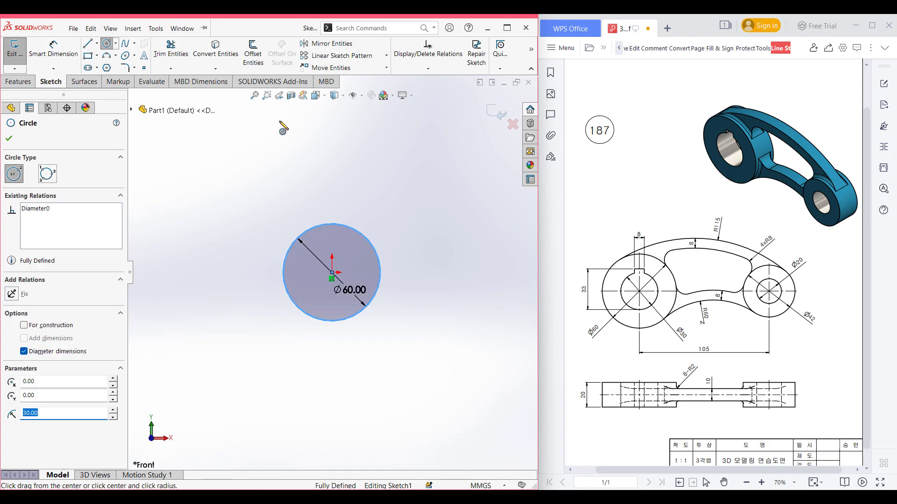
- Draw a 105 mm construction centerline from the origin
left_click(97, 43)
left_click(112, 69)
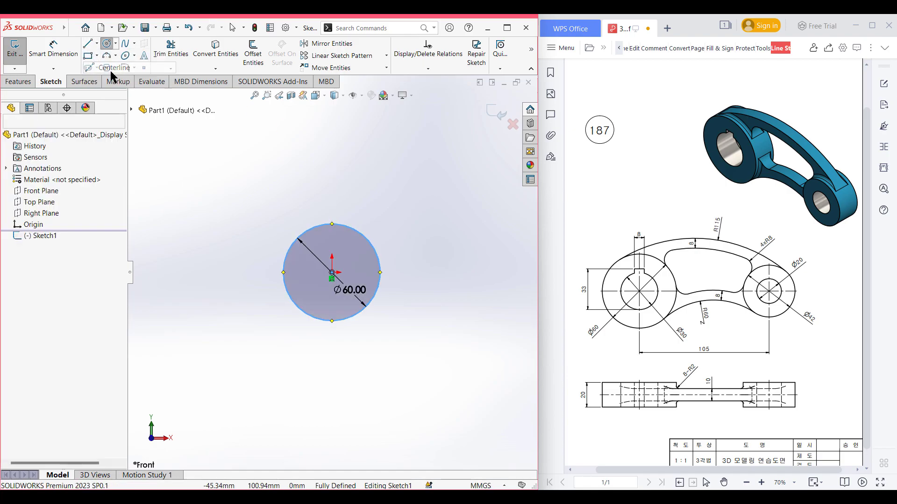
left_click(332, 273)
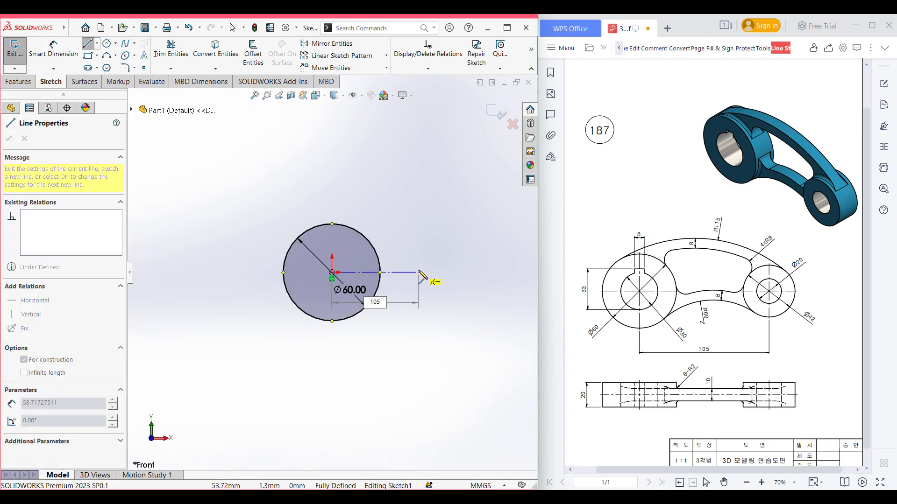
key("Return")
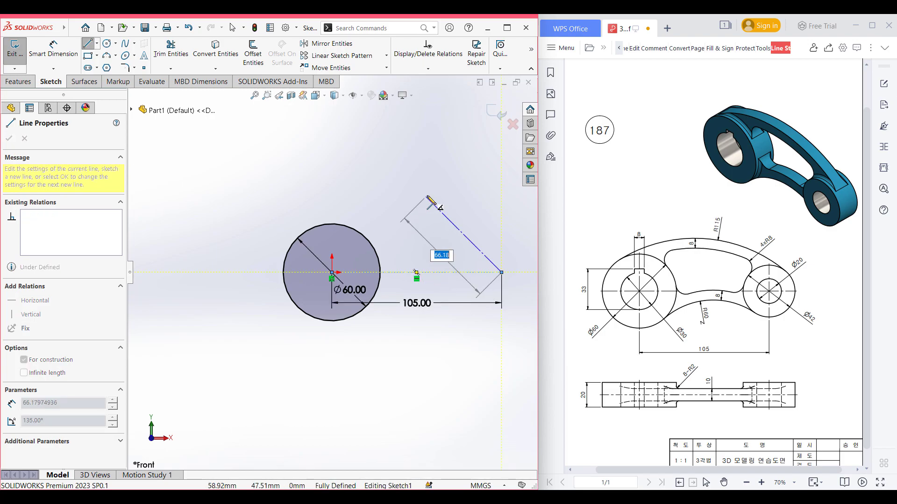
key("Escape")
- Draw a Ø42 circle at the centerline's far end and view it isometrically
left_click(107, 43)
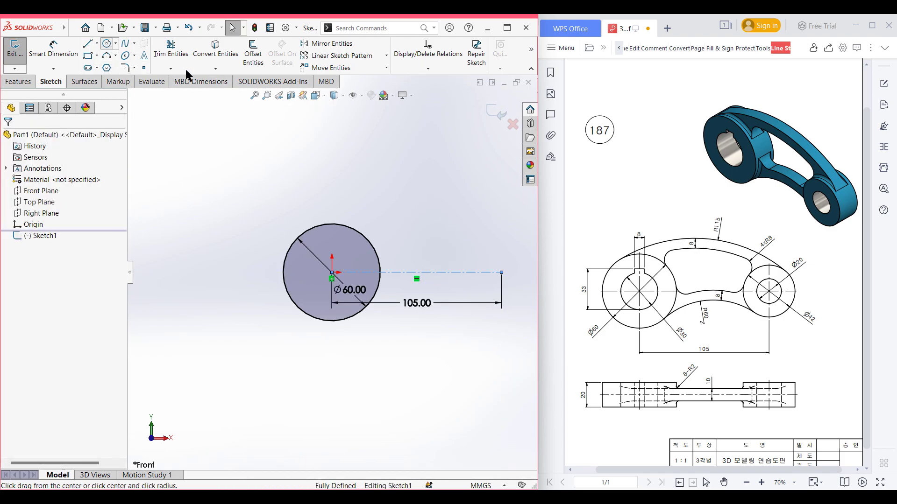
left_click(502, 272)
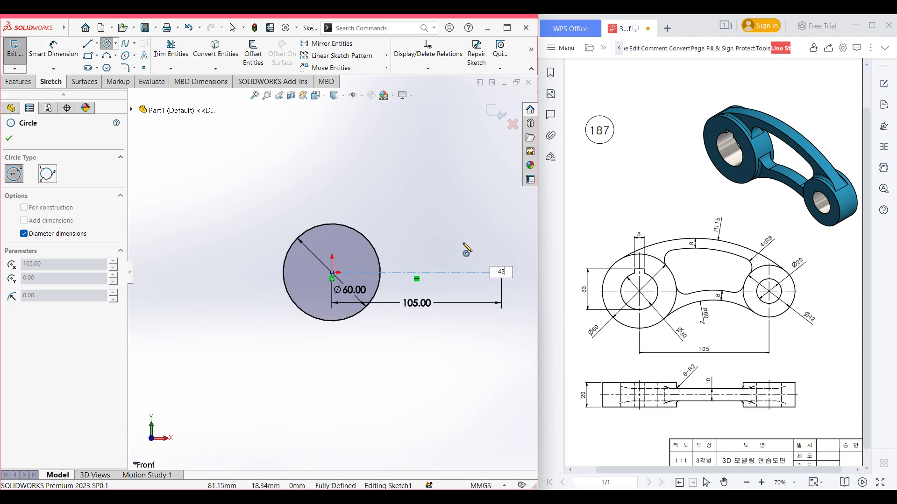
type("42")
key("Return")
key("Escape")
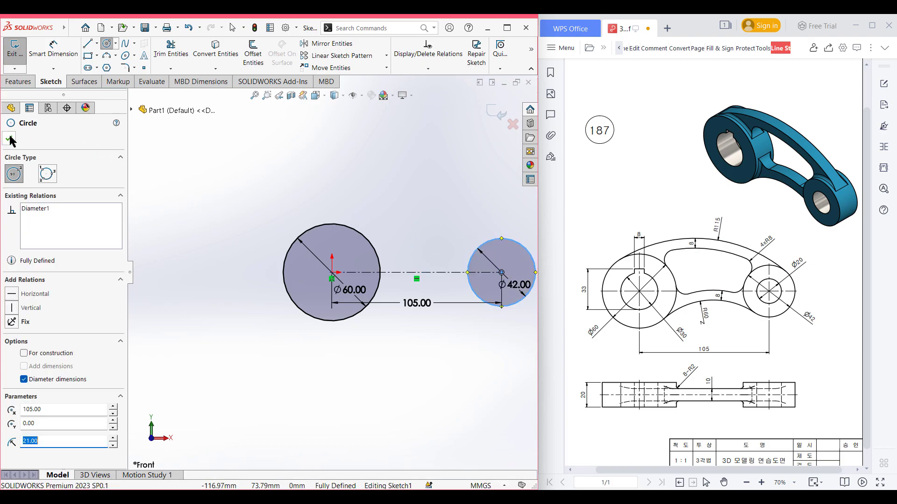
key("ctrl+7")
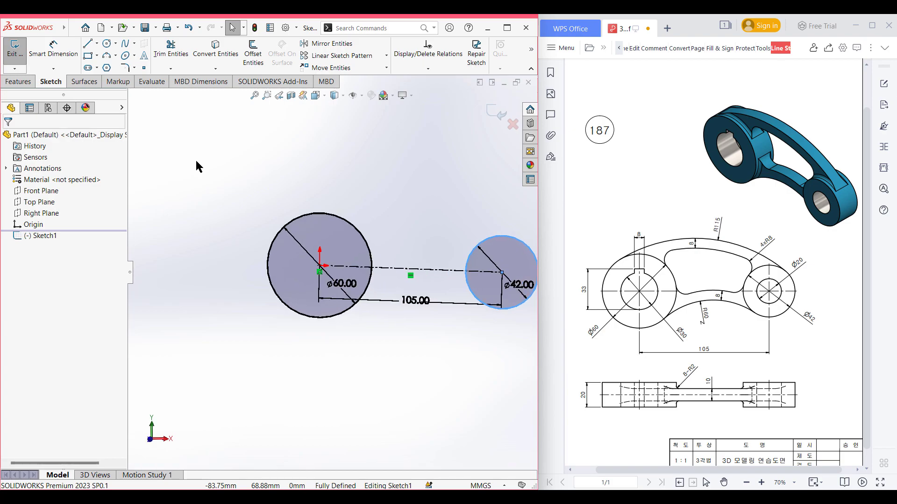
left_click(24, 82)
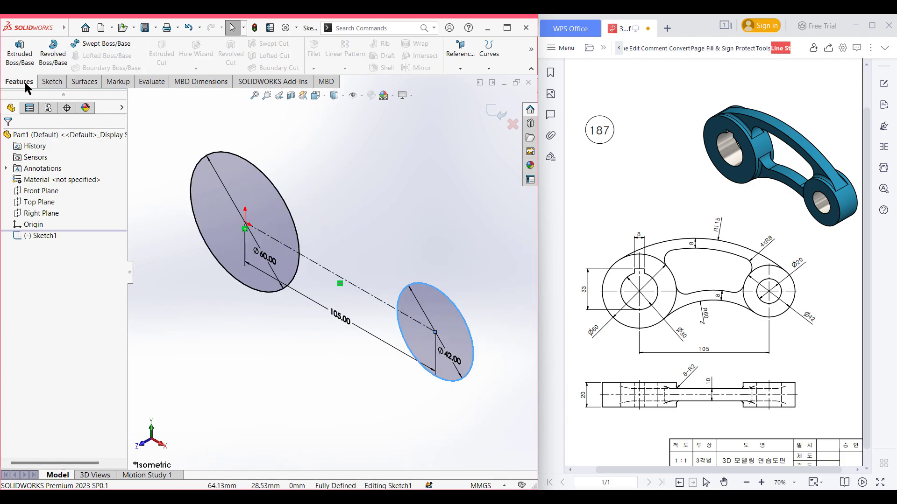
- Extrude both circles 20 mm with the Mid Plane end condition
left_click(20, 55)
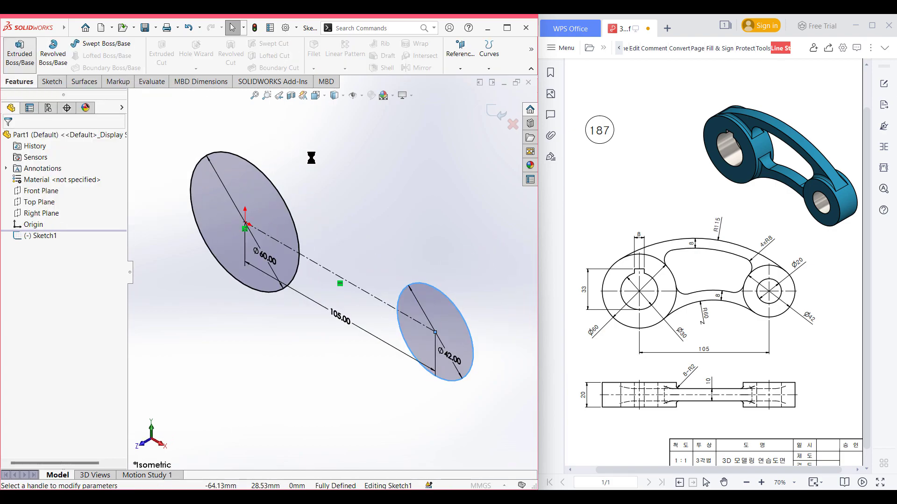
type("20")
key("Return")
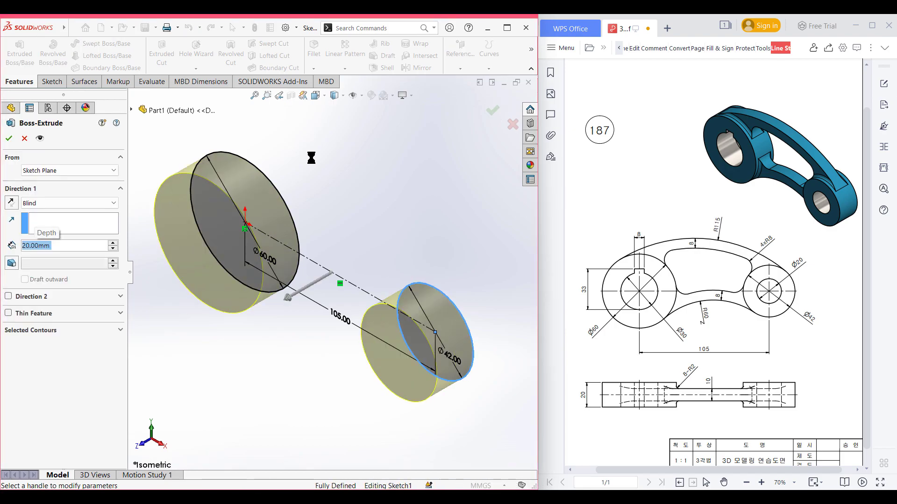
left_click(67, 203)
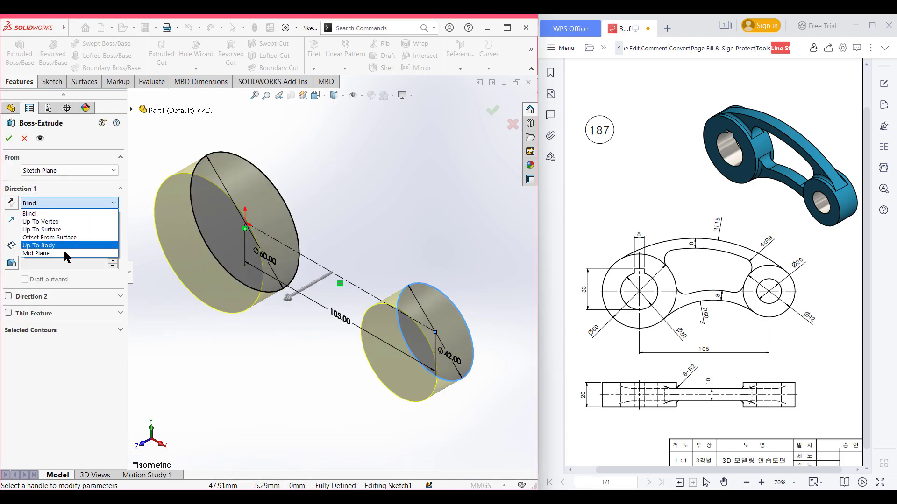
left_click(65, 253)
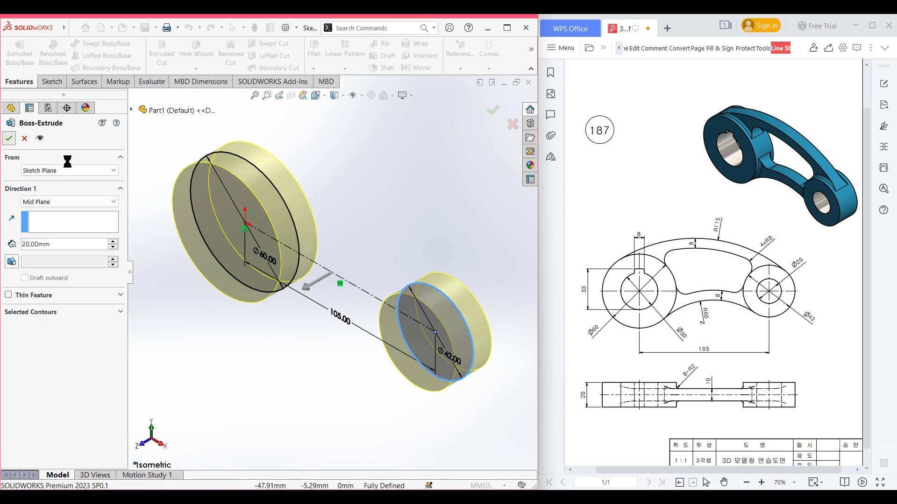
key("Return")
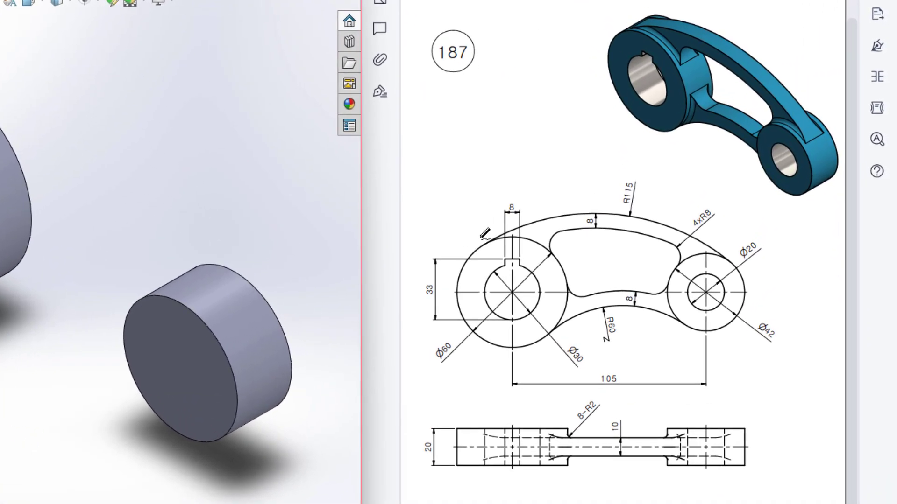
- Trace the R115 and R60 arcs, the Ø60 boss and the 10 dimension in red ink
mouse_move(504, 233)
left_mouse_down()
mouse_move(643, 212)
mouse_move(706, 229)
mouse_move(742, 257)
left_mouse_up()
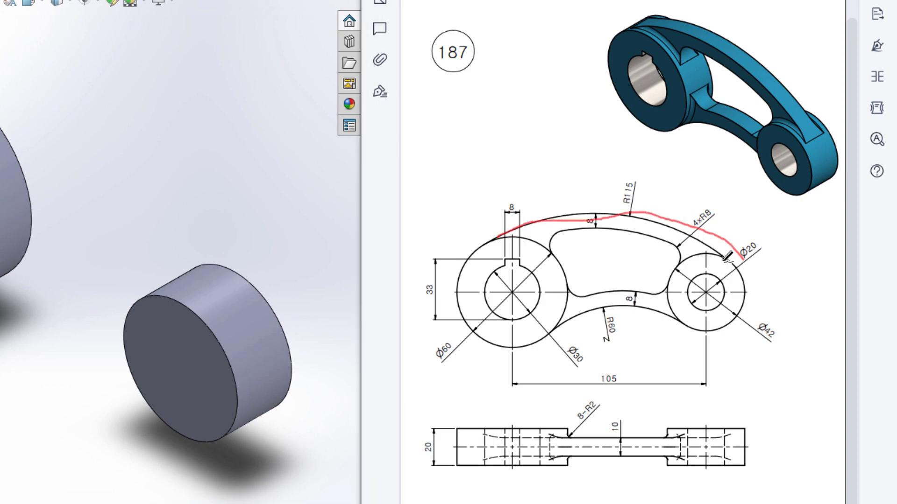
mouse_move(551, 329)
left_mouse_down()
mouse_move(637, 317)
mouse_move(693, 334)
left_mouse_up()
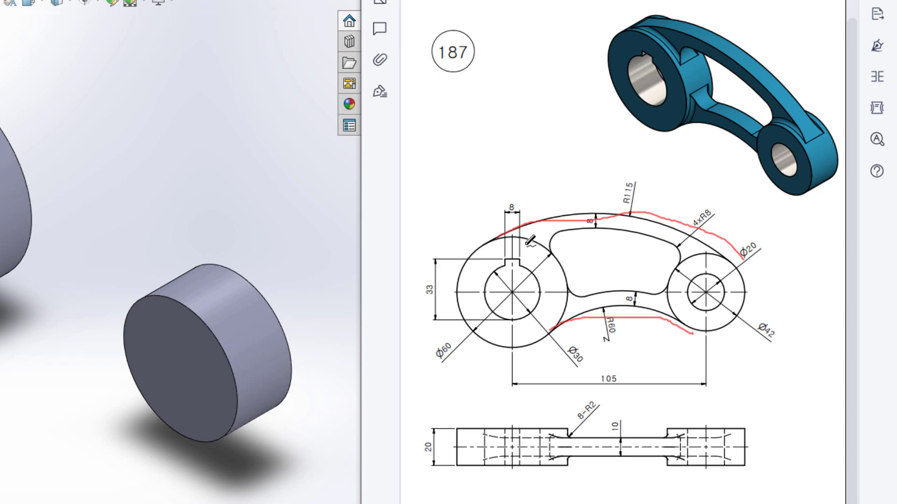
mouse_move(507, 238)
left_mouse_down()
mouse_move(554, 218)
mouse_move(651, 218)
mouse_move(642, 220)
left_mouse_up()
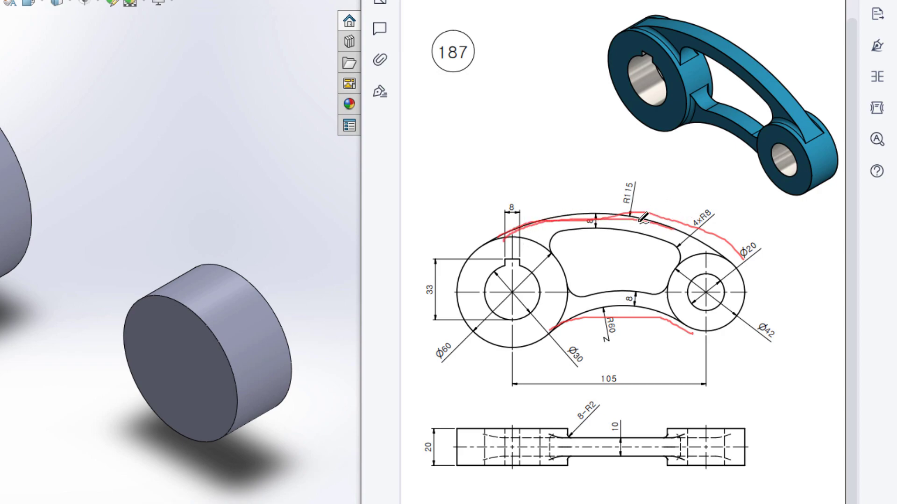
mouse_move(653, 167)
left_mouse_down()
mouse_move(606, 206)
mouse_move(652, 204)
mouse_move(656, 165)
left_mouse_up()
mouse_move(568, 330)
left_mouse_down()
mouse_move(598, 307)
mouse_move(683, 321)
left_mouse_up()
mouse_move(626, 310)
left_mouse_down()
mouse_move(594, 321)
mouse_move(619, 336)
mouse_move(627, 317)
left_mouse_up()
mouse_move(463, 262)
left_mouse_down()
mouse_move(477, 244)
mouse_move(528, 234)
mouse_move(558, 259)
mouse_move(561, 312)
mouse_move(534, 367)
left_mouse_up()
mouse_move(745, 269)
left_mouse_down()
mouse_move(737, 237)
mouse_move(726, 273)
mouse_move(715, 255)
mouse_move(683, 261)
mouse_move(665, 291)
mouse_move(684, 329)
left_mouse_up()
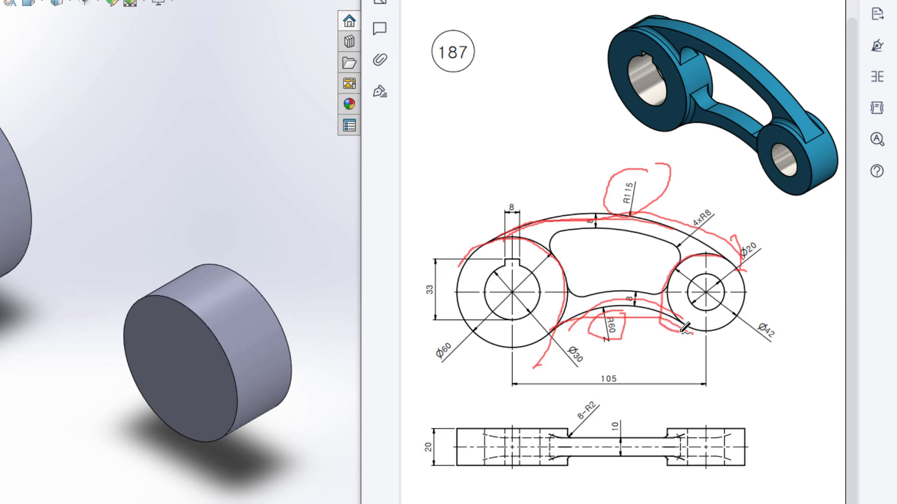
mouse_move(624, 414)
left_mouse_down()
mouse_move(602, 425)
mouse_move(620, 443)
mouse_move(622, 419)
left_mouse_up()
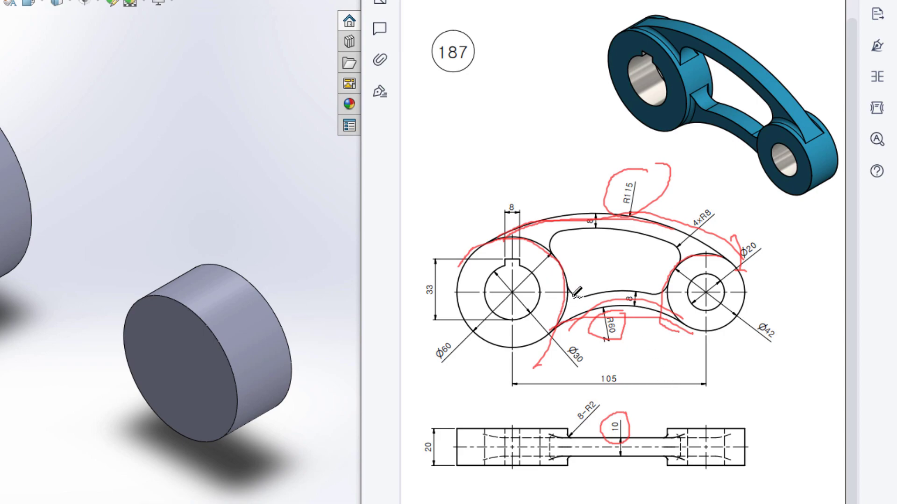
mouse_move(551, 254)
left_mouse_down()
mouse_move(559, 231)
mouse_move(671, 241)
mouse_move(674, 270)
mouse_move(640, 293)
mouse_move(581, 288)
mouse_move(571, 278)
left_mouse_up()
- Clear the ink, trace the inner slot's edges and corners, and circle the 4xR8 label
key("e")
mouse_move(555, 235)
left_mouse_down()
mouse_move(626, 231)
mouse_move(681, 249)
left_mouse_up()
left_click_drag(570, 297, 667, 296)
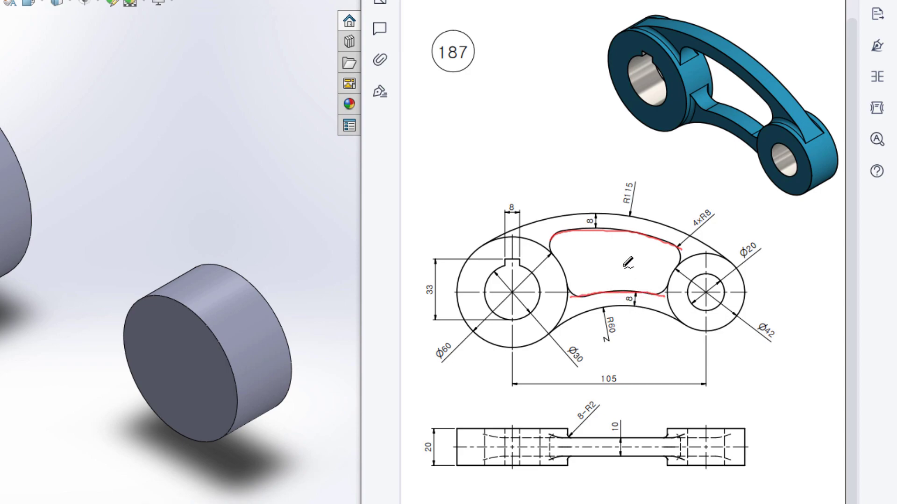
mouse_move(530, 241)
left_mouse_down()
mouse_move(563, 281)
mouse_move(555, 324)
left_mouse_up()
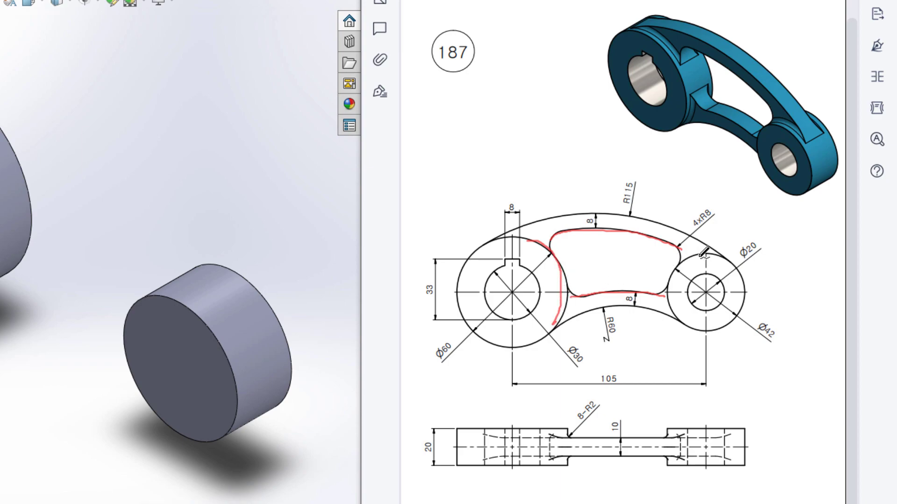
mouse_move(700, 255)
left_mouse_down()
mouse_move(674, 280)
mouse_move(672, 309)
mouse_move(685, 308)
left_mouse_up()
left_click_drag(677, 245, 663, 252)
mouse_move(710, 208)
left_mouse_down()
mouse_move(711, 230)
mouse_move(707, 200)
left_mouse_up()
left_click_drag(650, 280, 665, 290)
left_click_drag(578, 276, 570, 300)
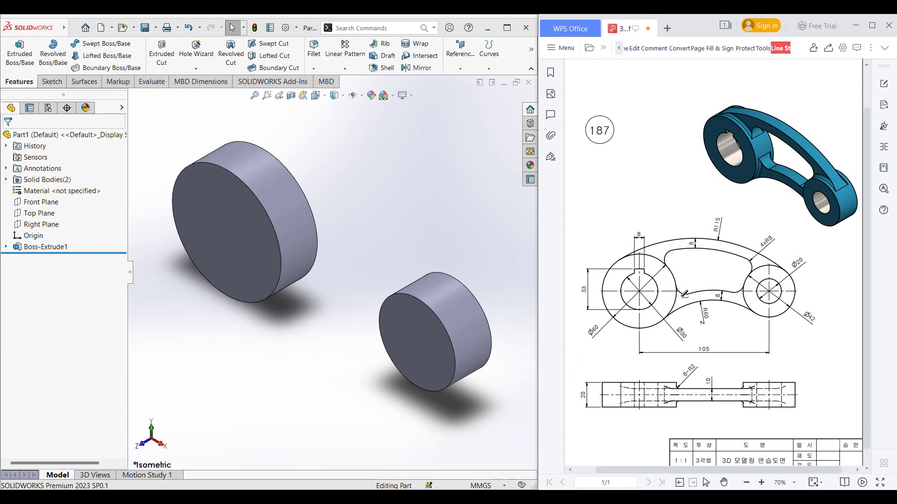
- Start a new Front Plane sketch and draw a radius-115 (Ø230) circle
right_click(49, 202)
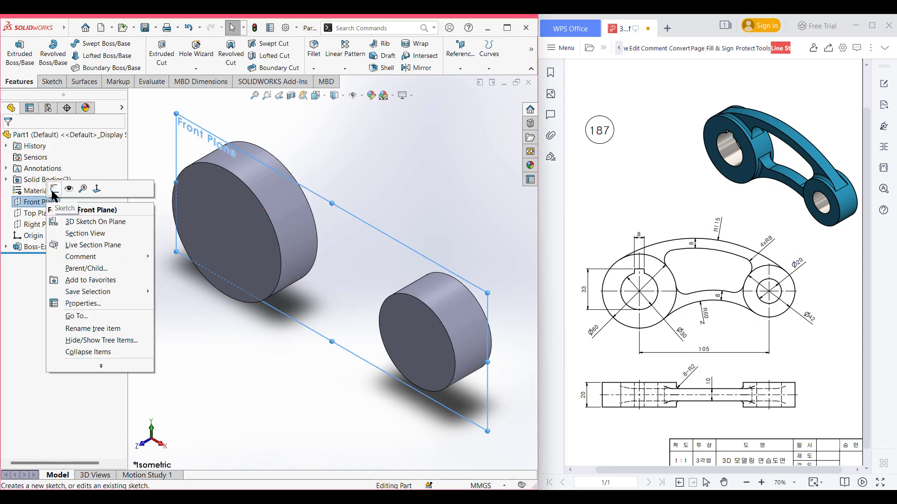
left_click(53, 190)
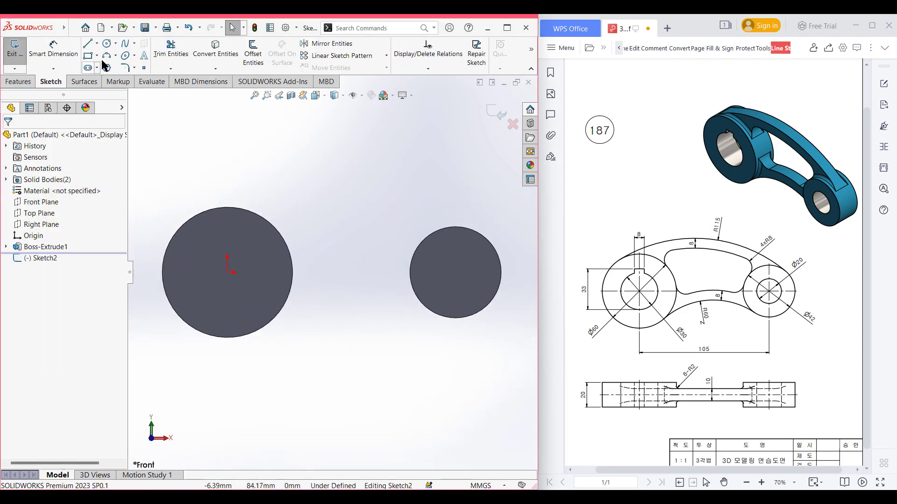
left_click(108, 44)
left_click(349, 329)
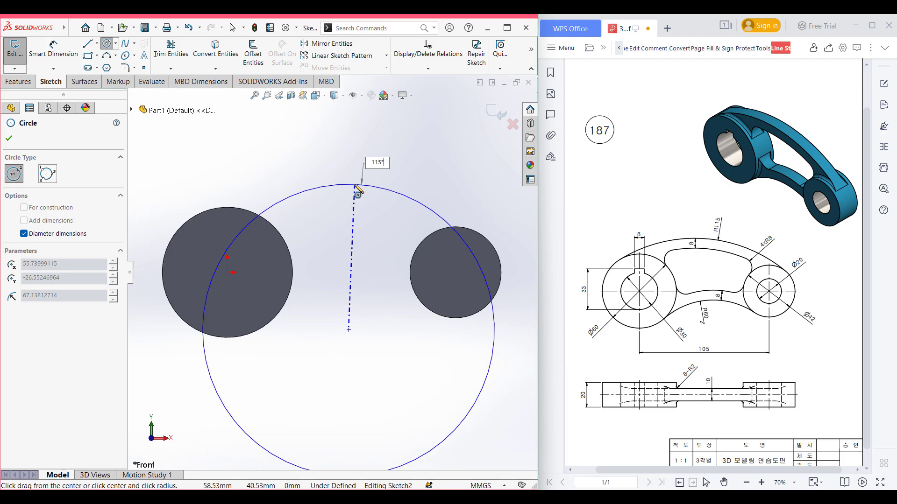
left_click(358, 191)
type("115")
key("Return")
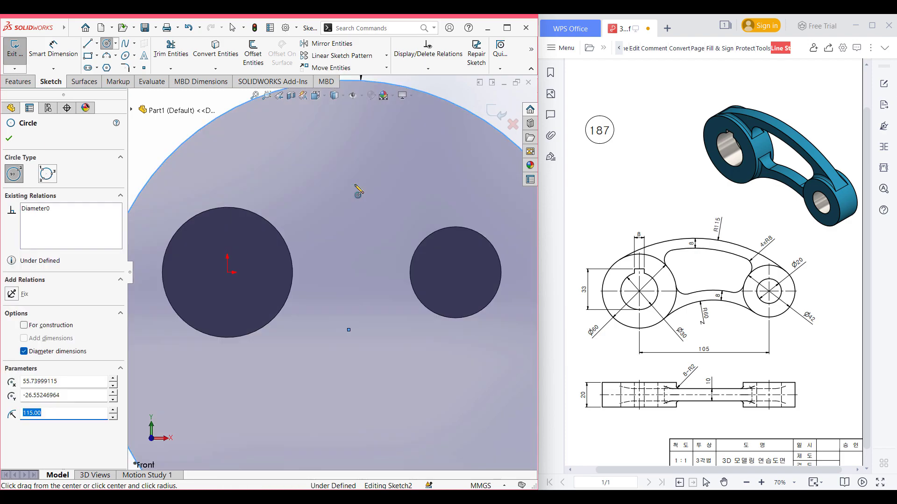
left_click(255, 95)
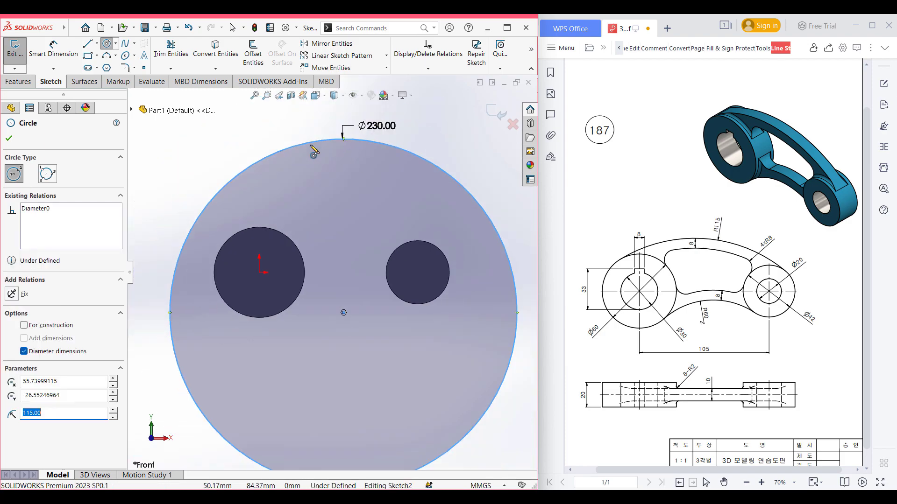
left_click(8, 139)
- Make the Ø230 circle tangent to both the left and right boss edges
left_click_drag(344, 313, 335, 356)
left_click(217, 169)
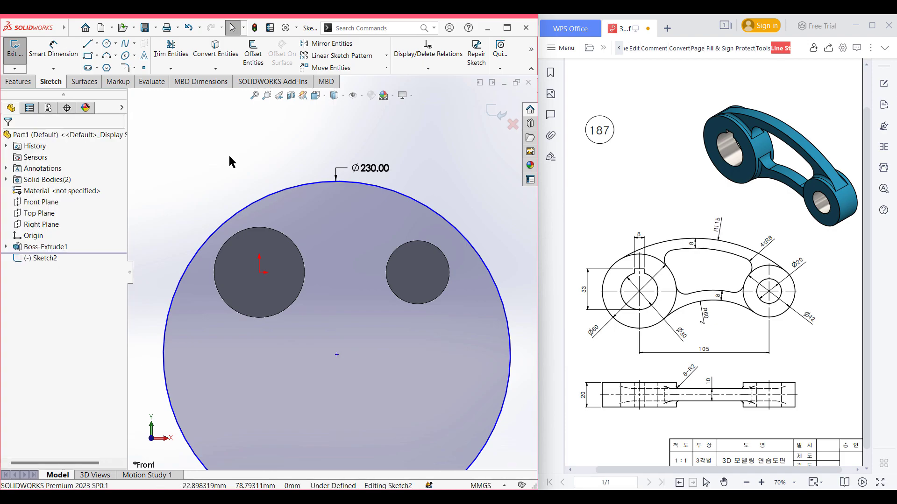
left_click(257, 202)
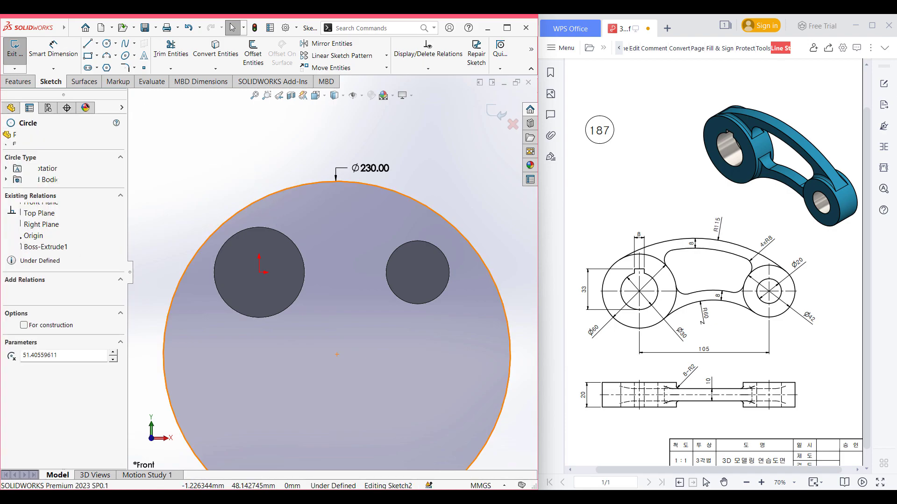
left_click(284, 238, "ctrl")
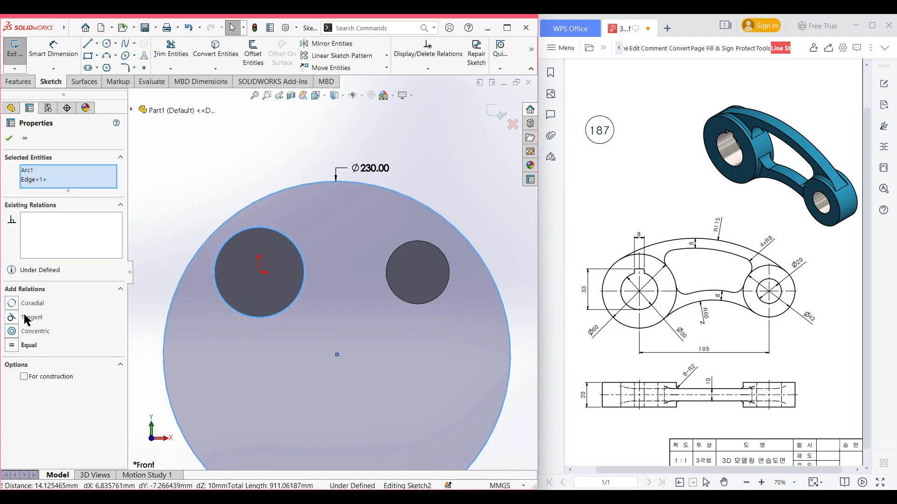
left_click(27, 319)
left_click(9, 138)
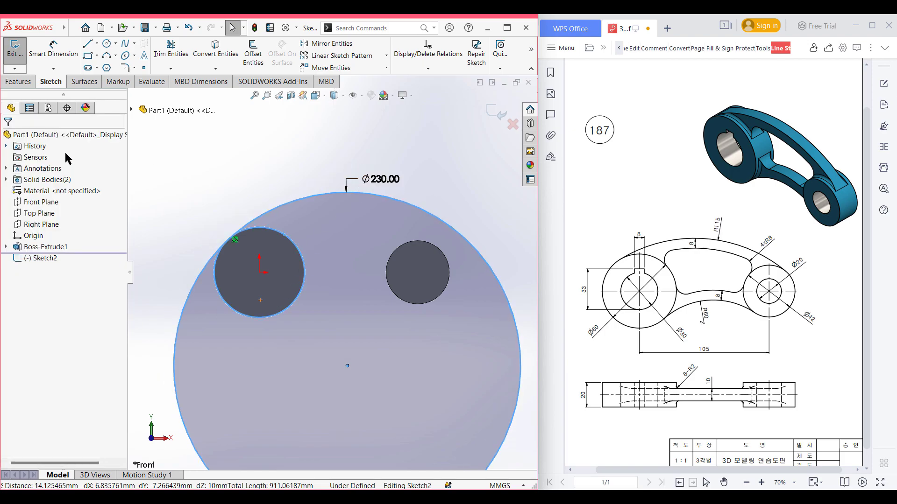
left_click(431, 215)
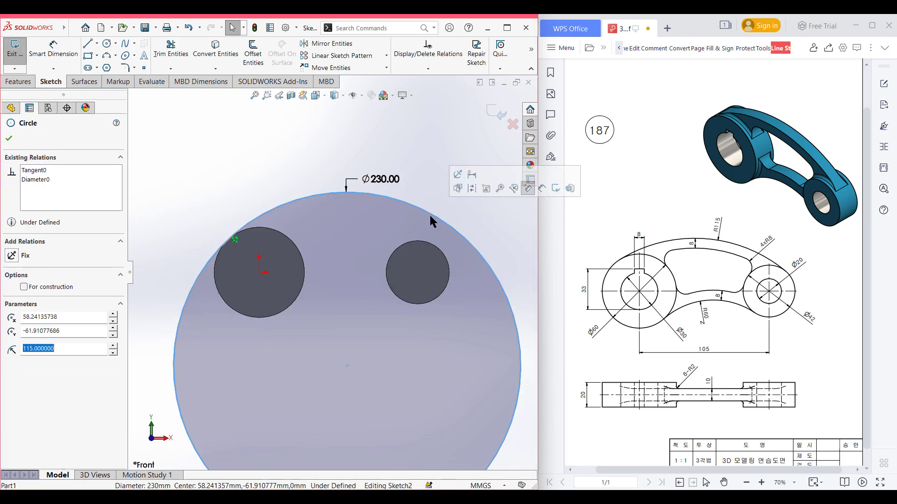
left_click(432, 248, "ctrl")
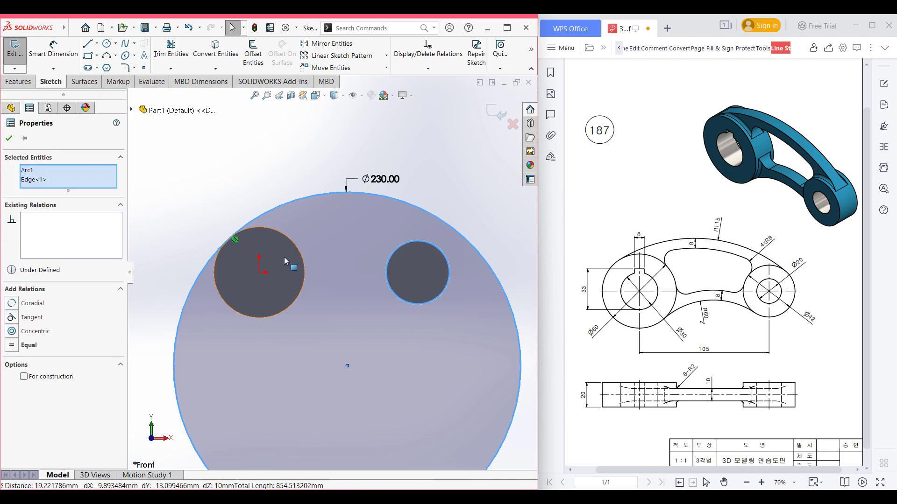
left_click(31, 317)
left_click(9, 137)
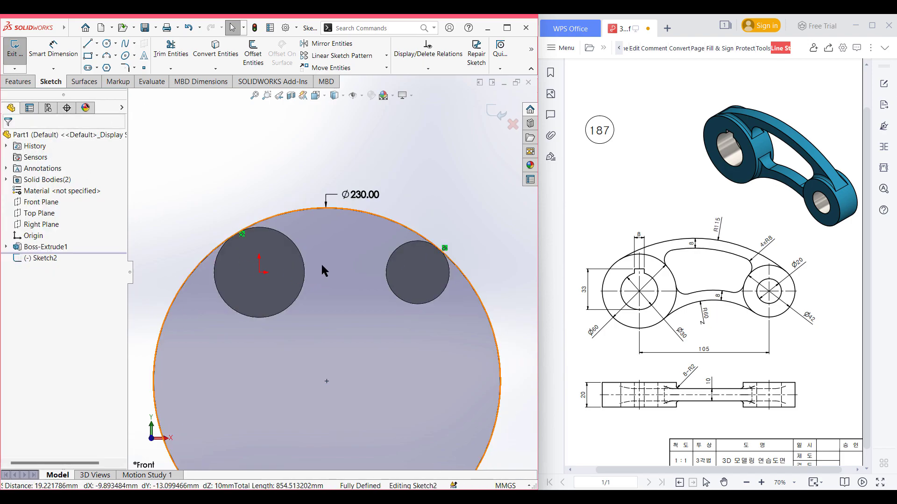
- Convert both boss edges into the sketch and trim away the Ø230 circle's lower arc
left_click(300, 258)
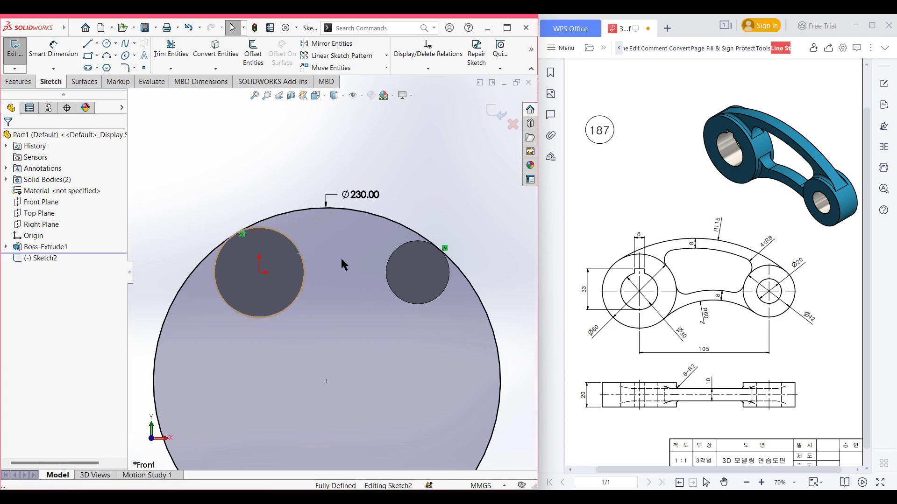
left_click(389, 274)
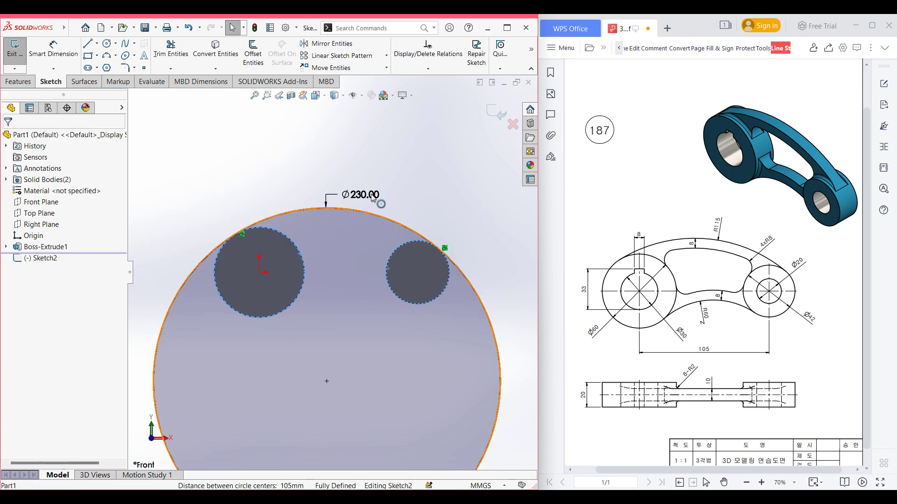
left_click(225, 51)
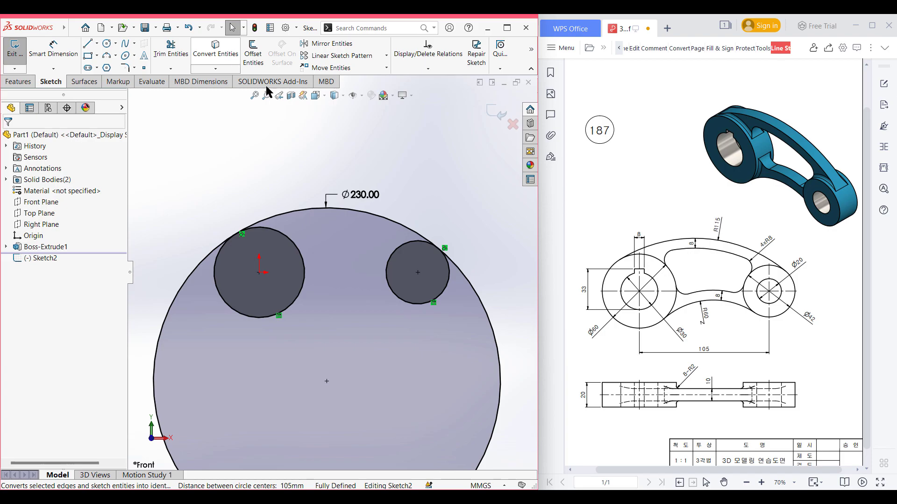
scroll(230, 182, "up", 3)
right_click_drag(230, 186, 213, 218)
left_click_drag(311, 354, 344, 349)
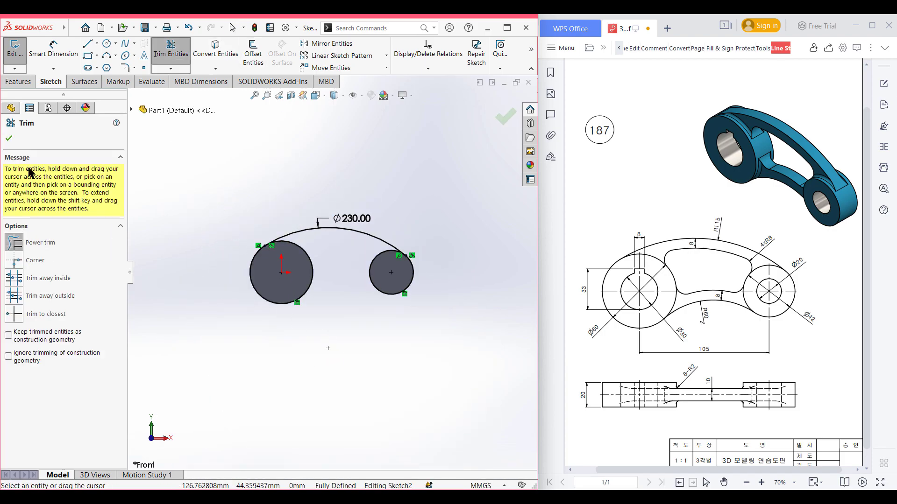
left_click(9, 139)
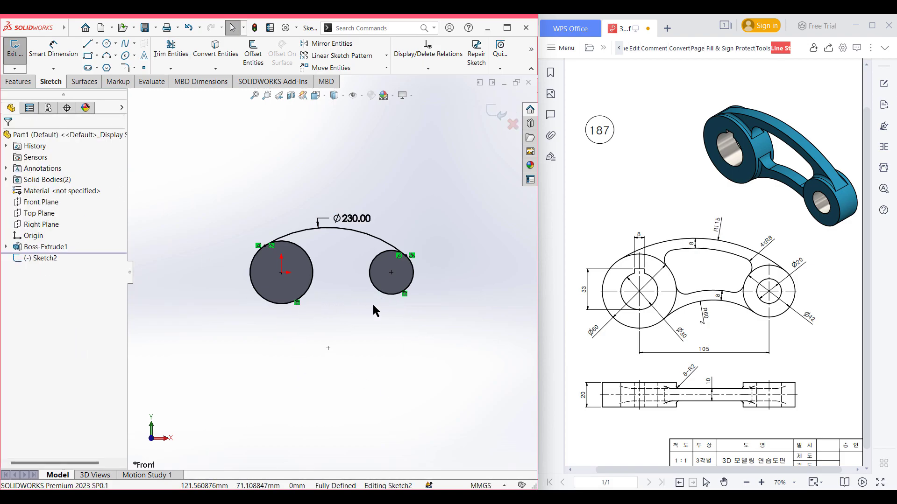
- Draw a Ø120 circle below the bosses, tangent to the left boss
left_click(107, 44)
left_click(353, 380)
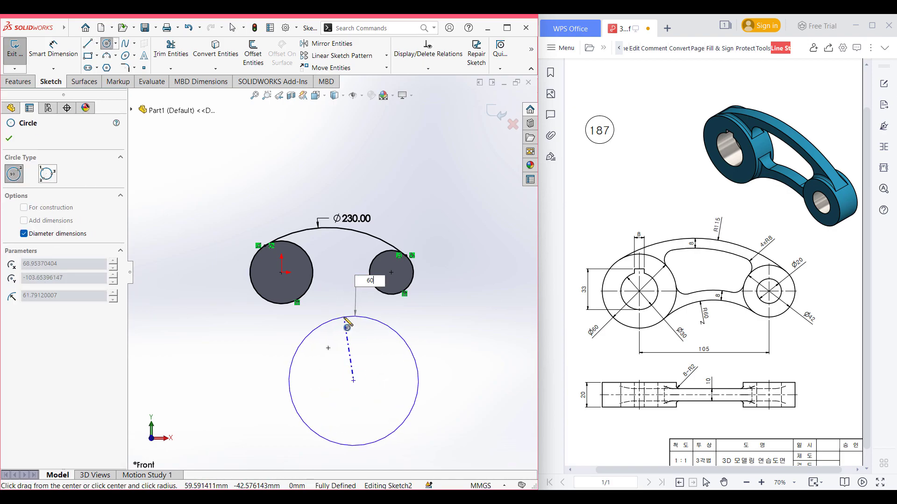
key("Return")
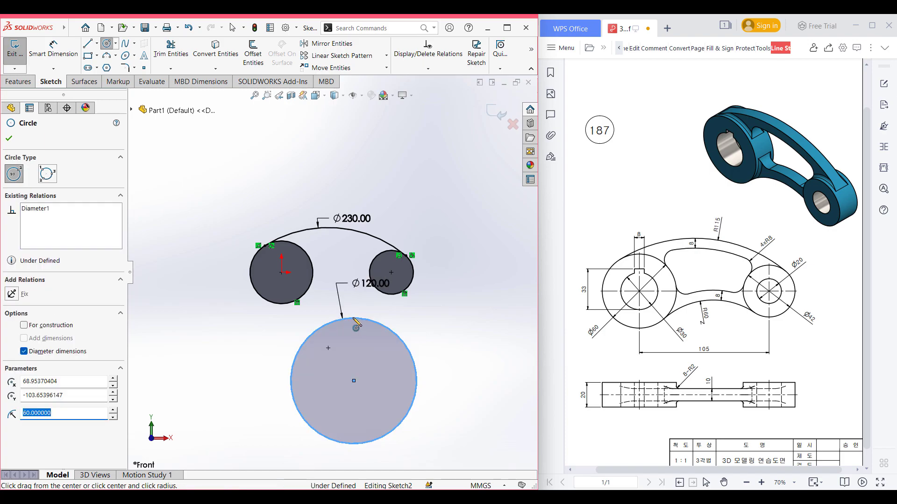
left_click(8, 139)
left_click(315, 332)
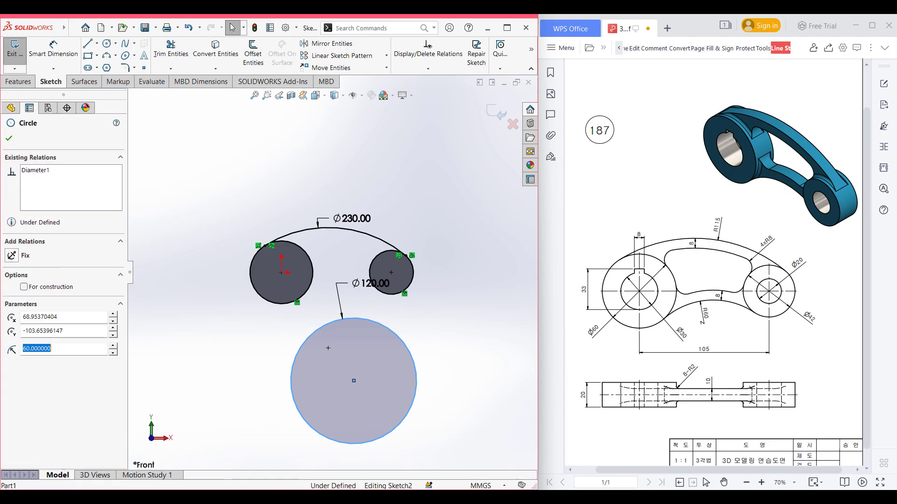
left_click(299, 301, "ctrl")
left_click(32, 318)
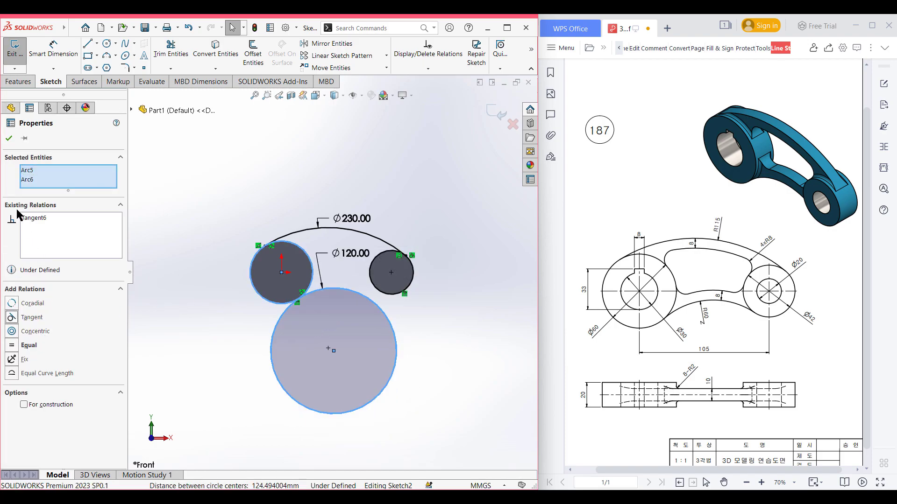
left_click(8, 139)
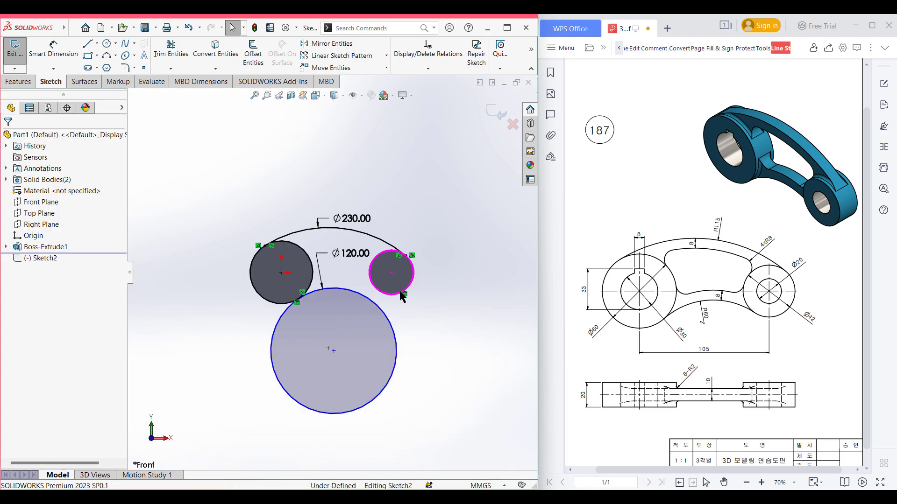
- Make the Ø120 circle tangent to the right boss as well
left_click(353, 219)
left_click(446, 317)
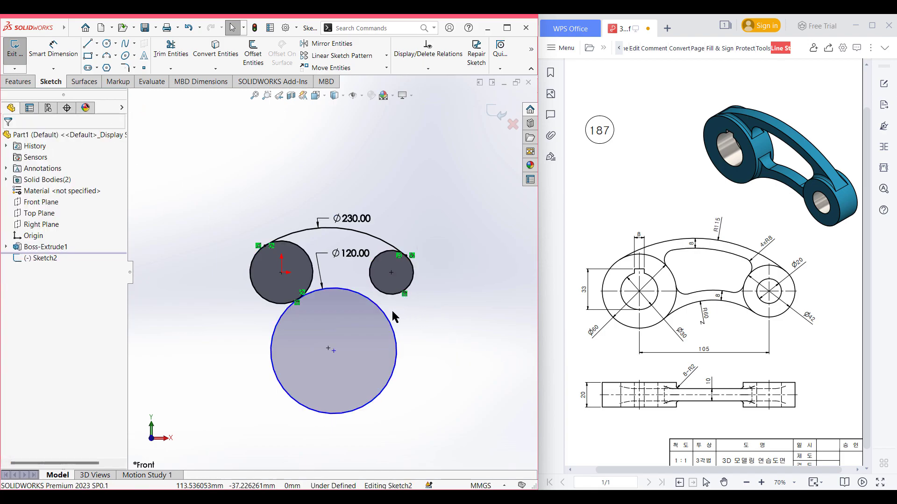
left_click(390, 295)
left_click(390, 294, "ctrl")
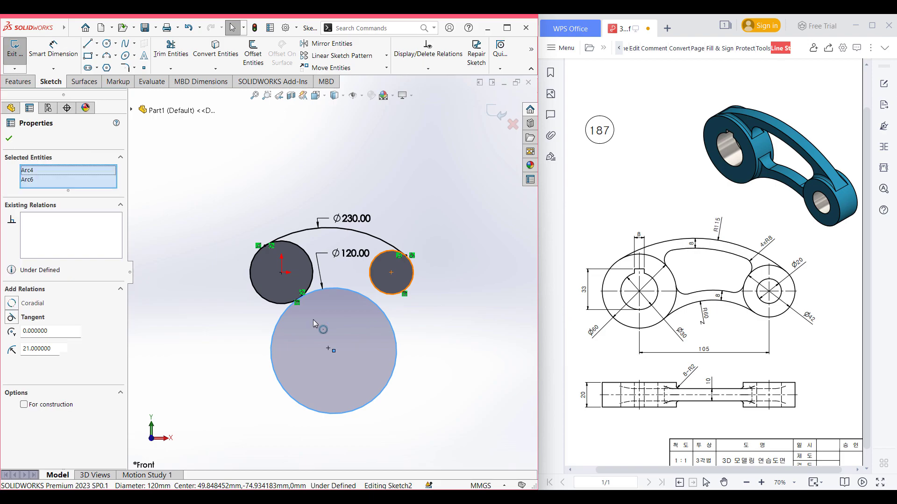
left_click(32, 318)
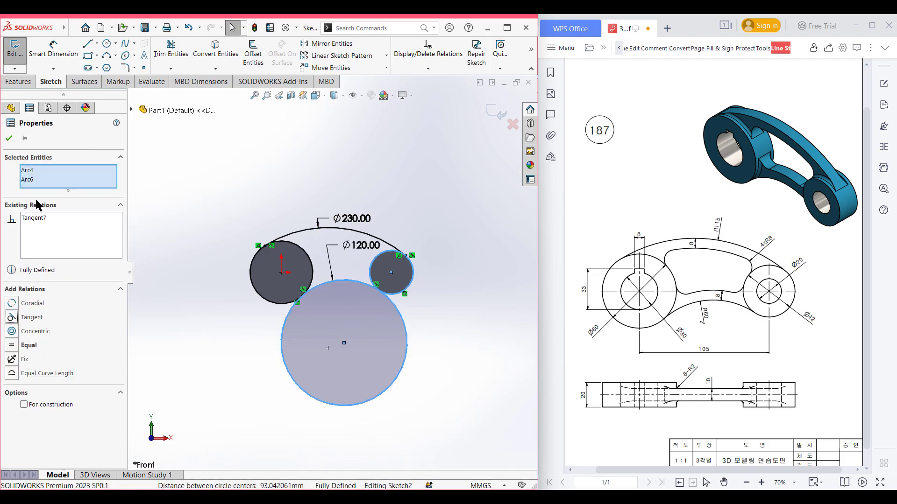
left_click(8, 138)
- Trim the Ø120 circle's lower arc and the arc ends overhanging both circles
right_click_drag(214, 352, 209, 411)
left_click_drag(275, 382, 356, 364)
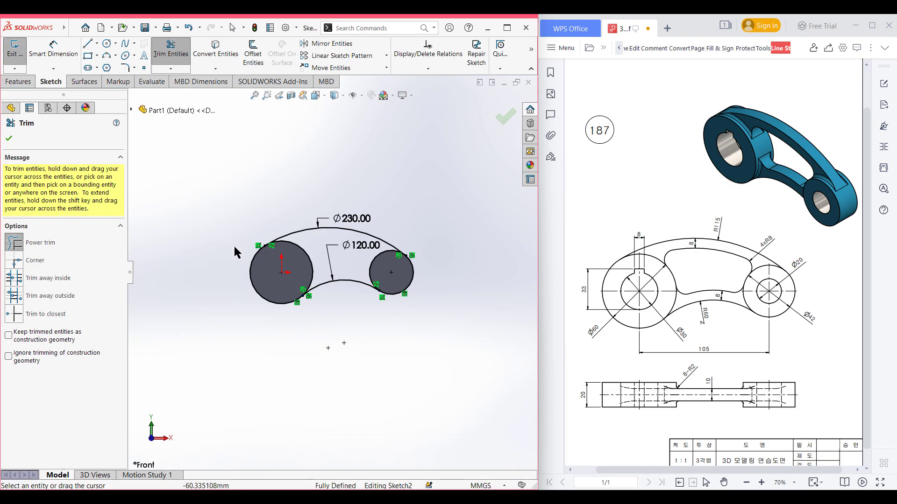
mouse_move(264, 272)
left_mouse_down()
mouse_move(318, 299)
mouse_move(400, 274)
left_mouse_up()
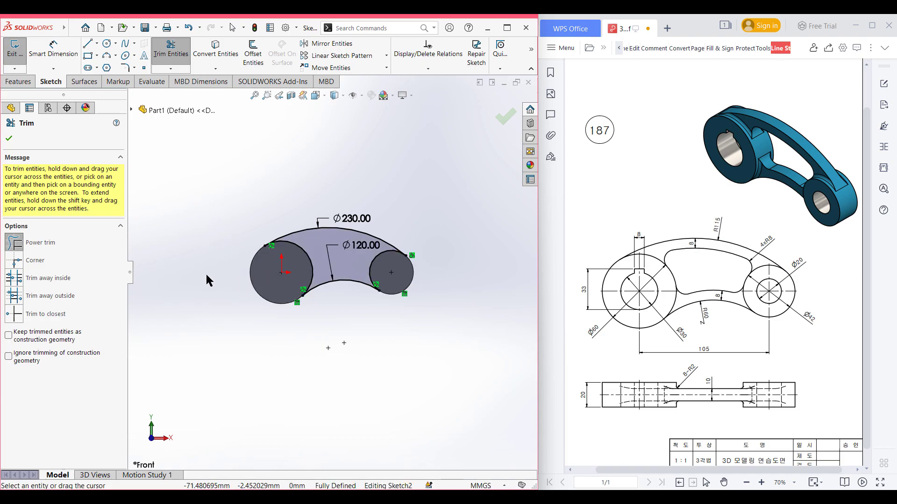
left_click(9, 138)
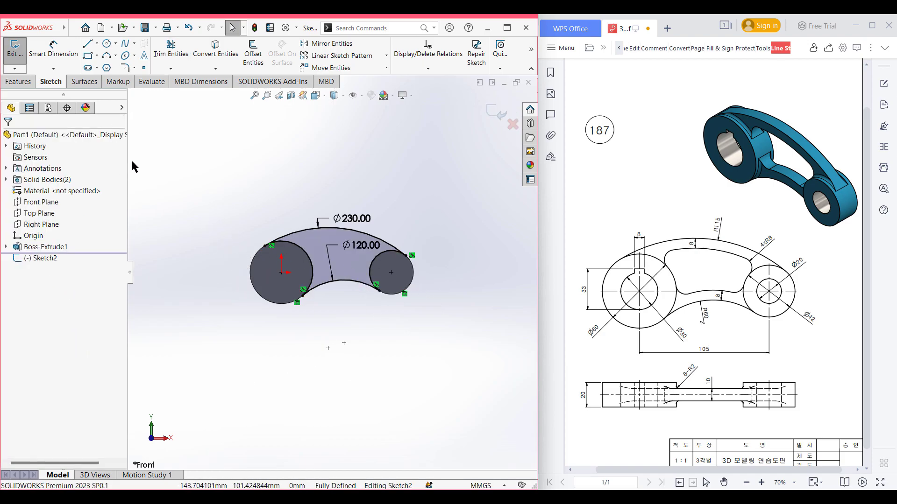
- Extrude the arm profile 10 mm Mid Plane as Boss-Extrude2, then sketch on the Front Plane
key("ctrl+7")
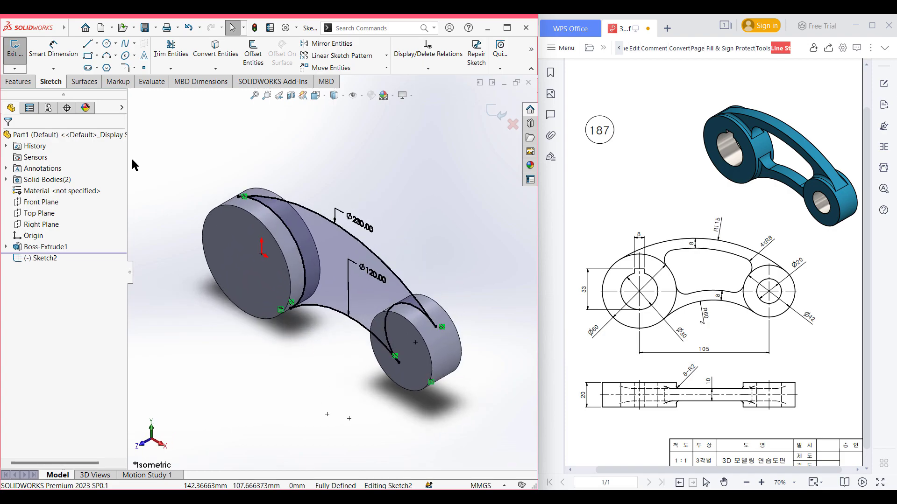
left_click(19, 82)
left_click(20, 66)
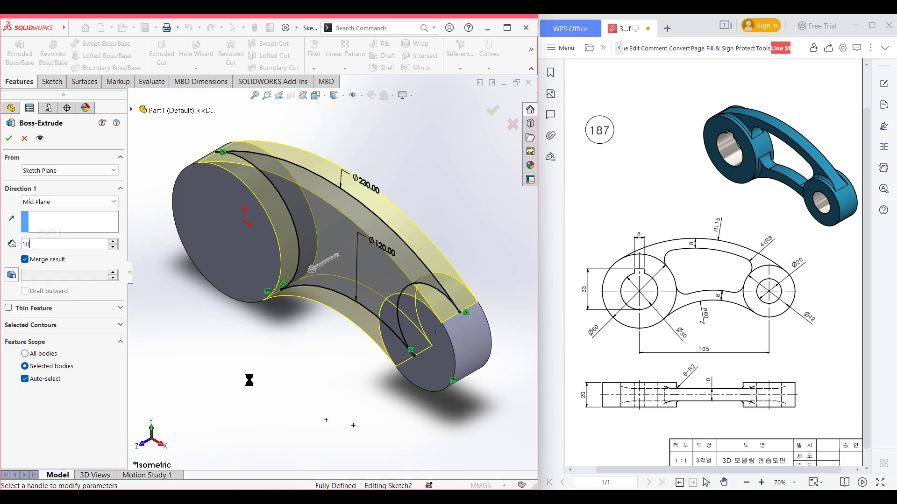
left_click(8, 138)
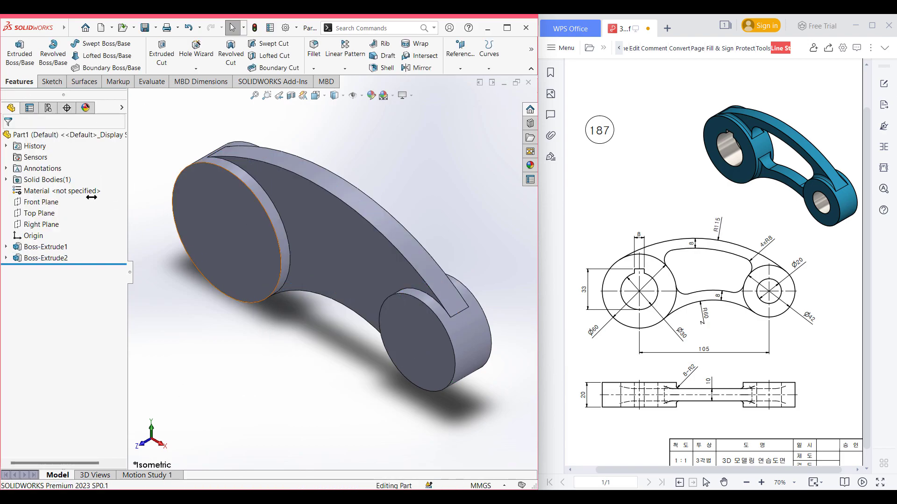
right_click(29, 200)
left_click(39, 186)
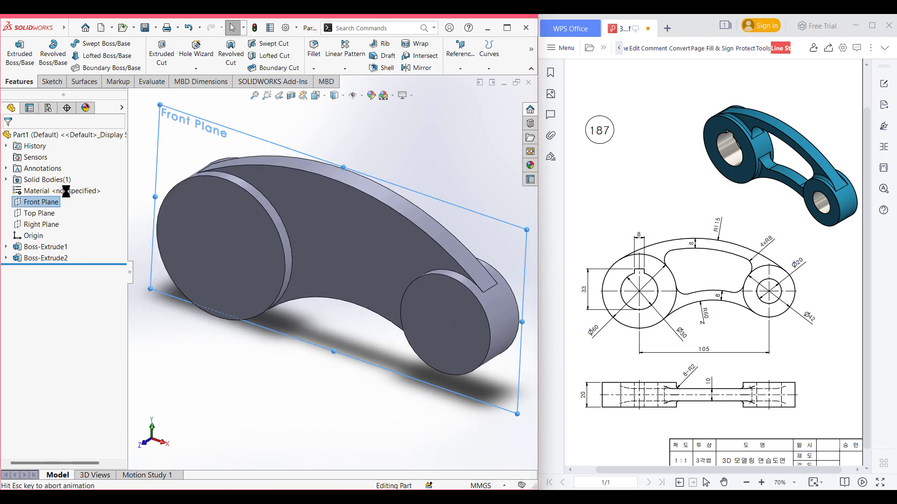
- Offset the top and bottom arched edges 8 mm toward the inside of the arm
left_click(277, 187)
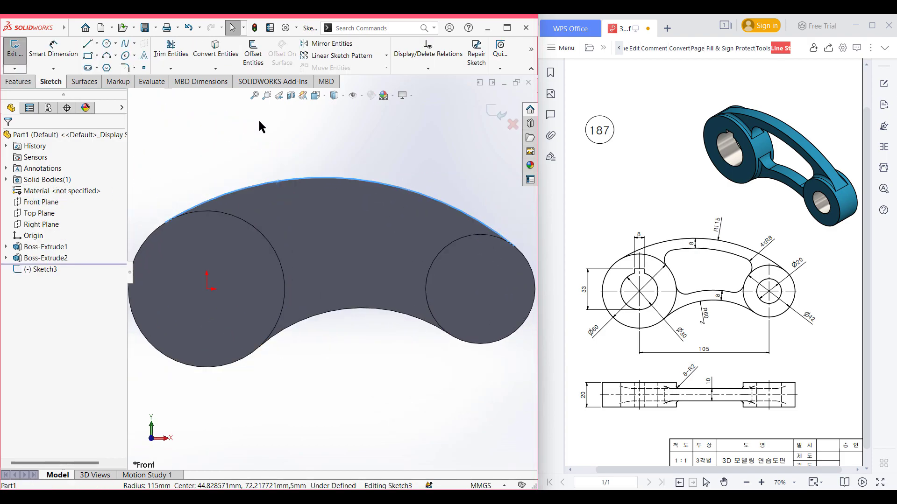
left_click(252, 56)
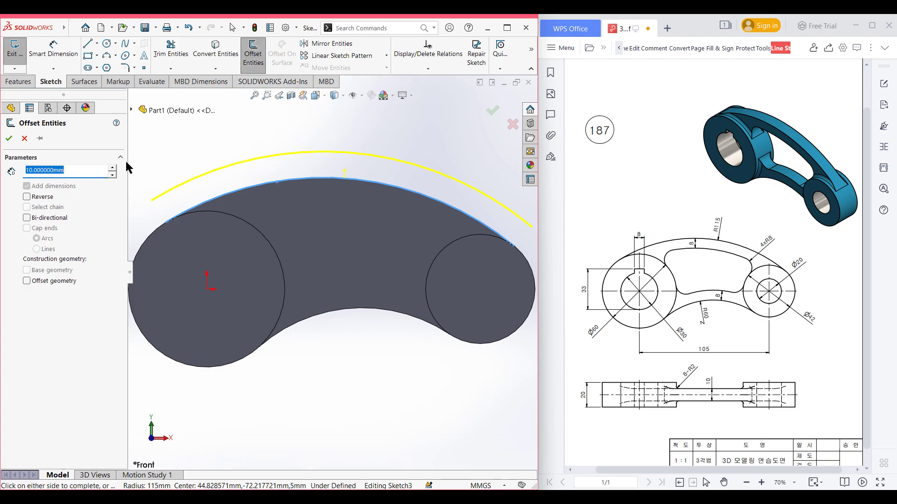
type("8")
key("Return")
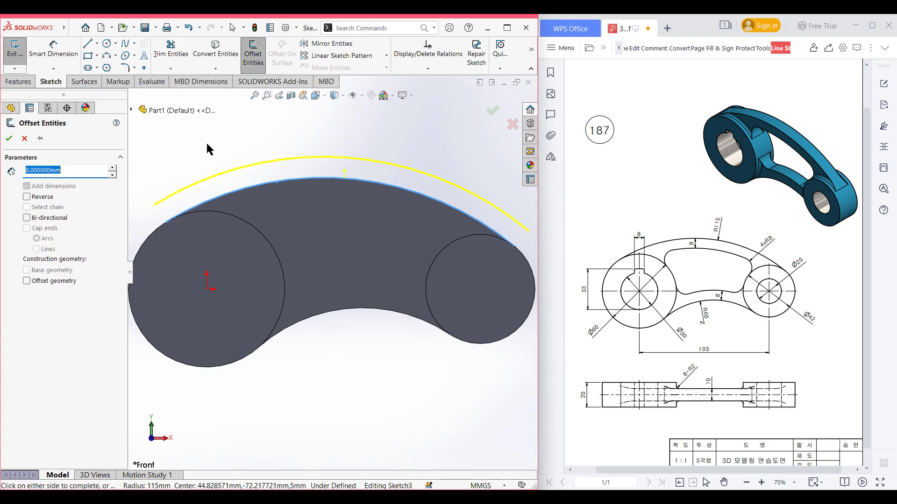
left_click(26, 198)
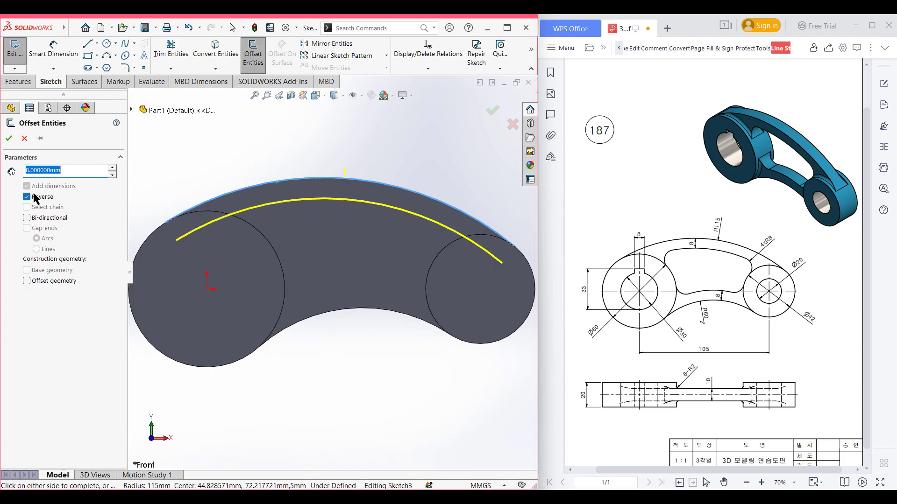
left_click(8, 138)
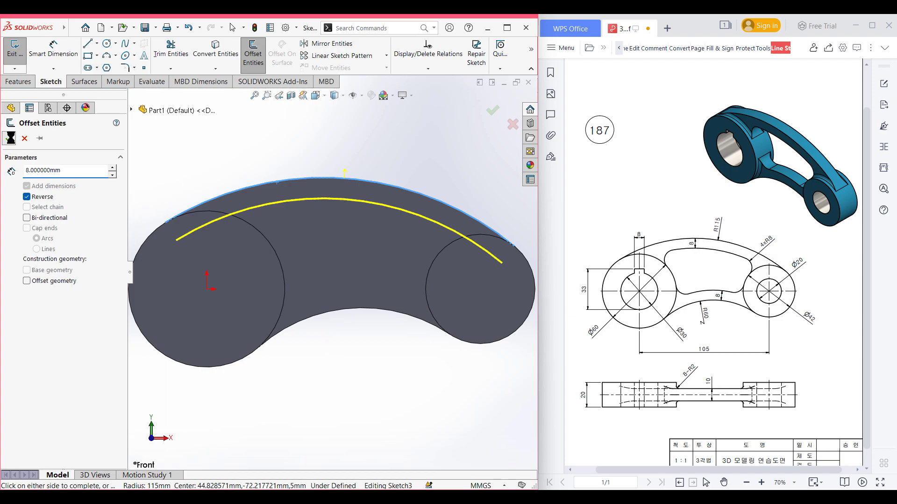
left_click(333, 312)
left_click(254, 64)
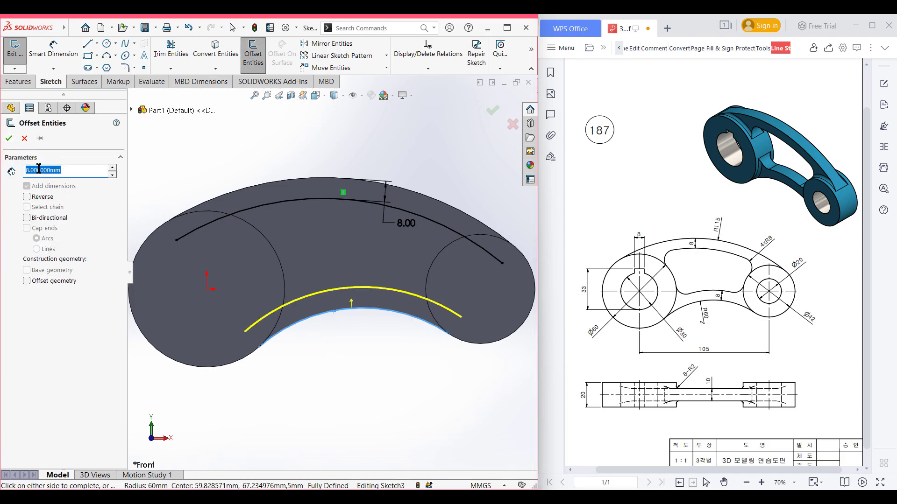
left_click(8, 139)
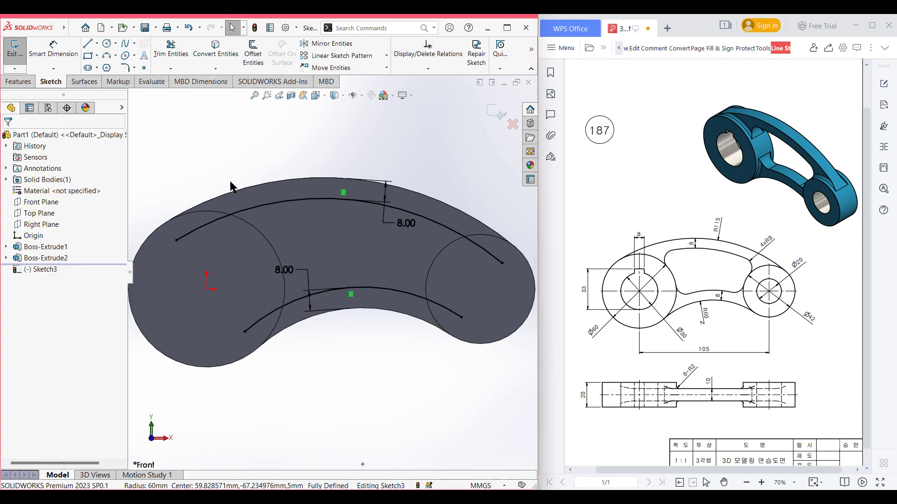
- Convert both boss circles and trim the offset arc ends back to them
left_click(281, 270)
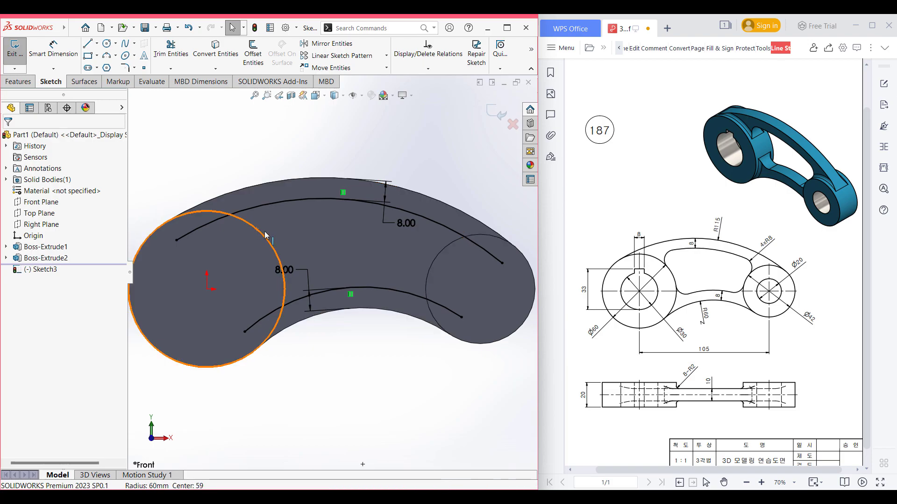
left_click(426, 272, "ctrl")
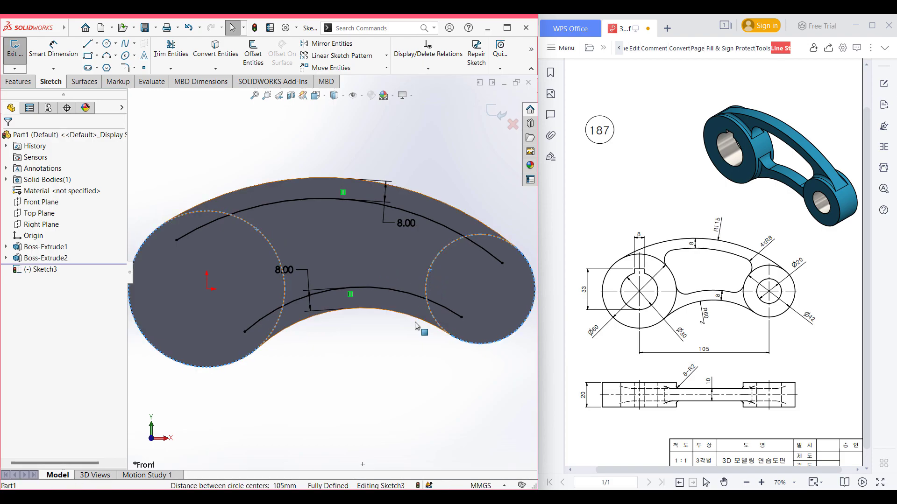
left_click(213, 46)
key("z")
right_click_drag(275, 135, 253, 174)
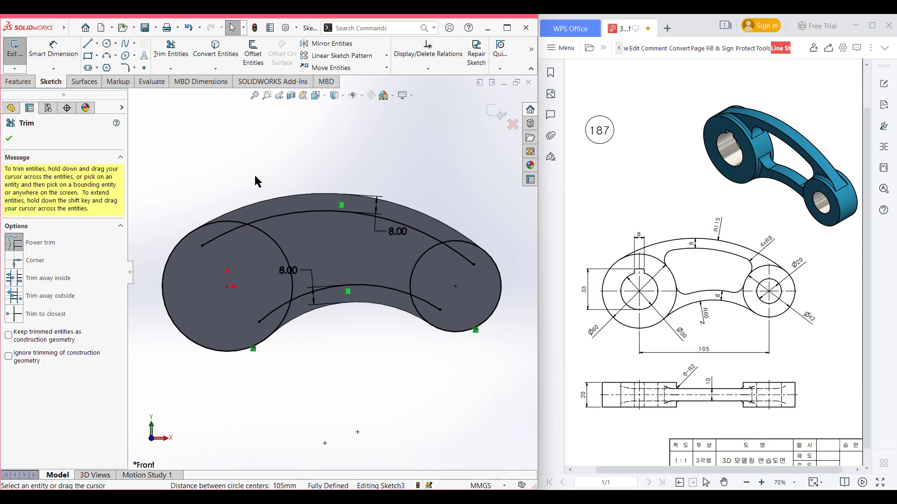
mouse_move(225, 198)
left_mouse_down()
mouse_move(223, 248)
mouse_move(279, 323)
mouse_move(305, 339)
mouse_move(365, 340)
mouse_move(437, 290)
mouse_move(457, 257)
mouse_move(471, 198)
left_mouse_up()
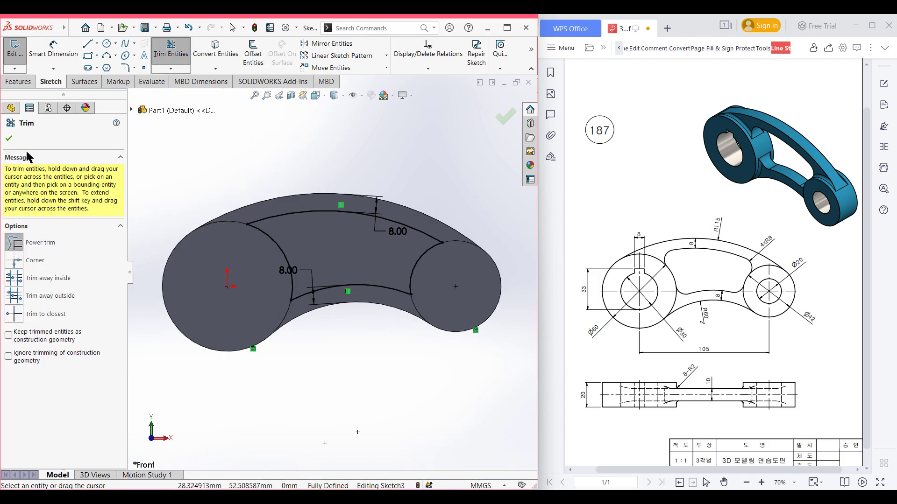
left_click(9, 139)
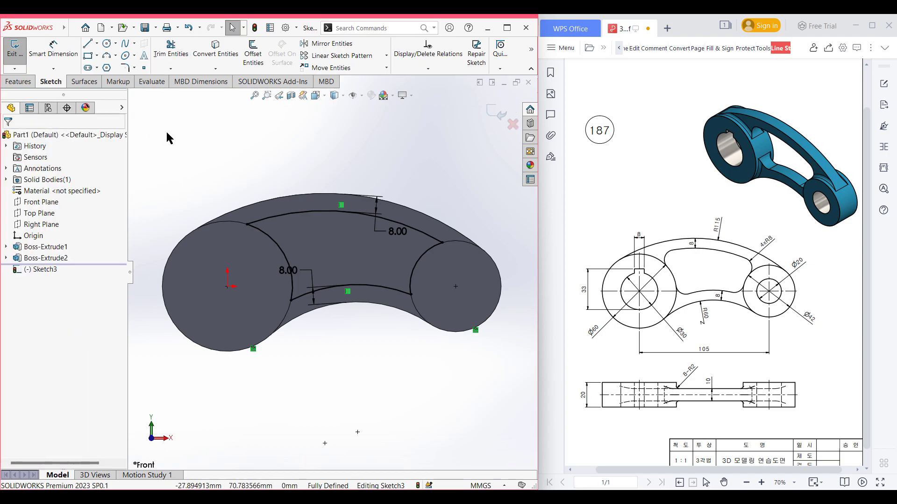
- Cut the opening profile with Extruded Cut set to Through All - Both
key("ctrl+7")
left_click(18, 81)
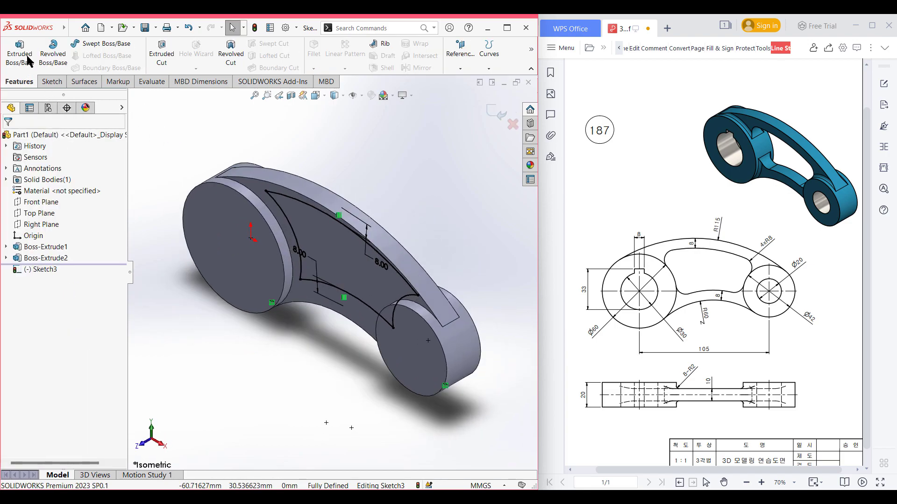
left_click(161, 48)
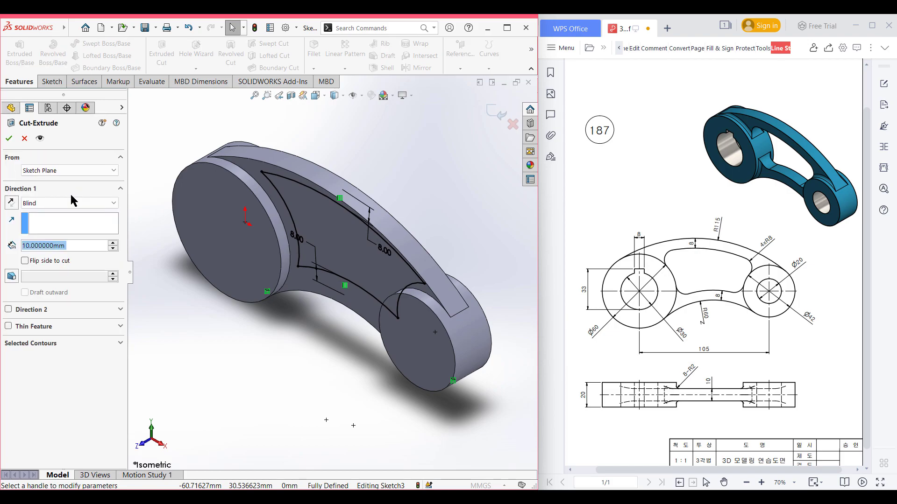
left_click(73, 205)
left_click(74, 226)
left_click(8, 139)
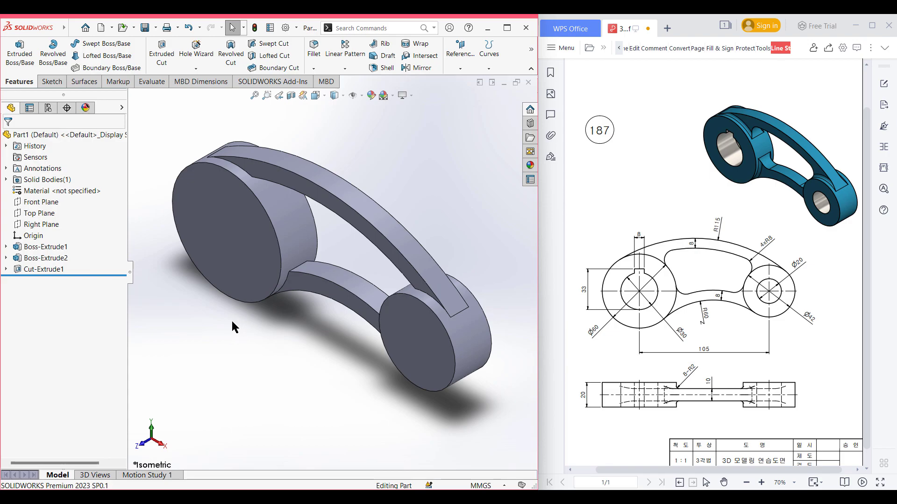
- Fillet the four inner edges where the arched opening meets the bosses at 8 mm radius
left_click(314, 49)
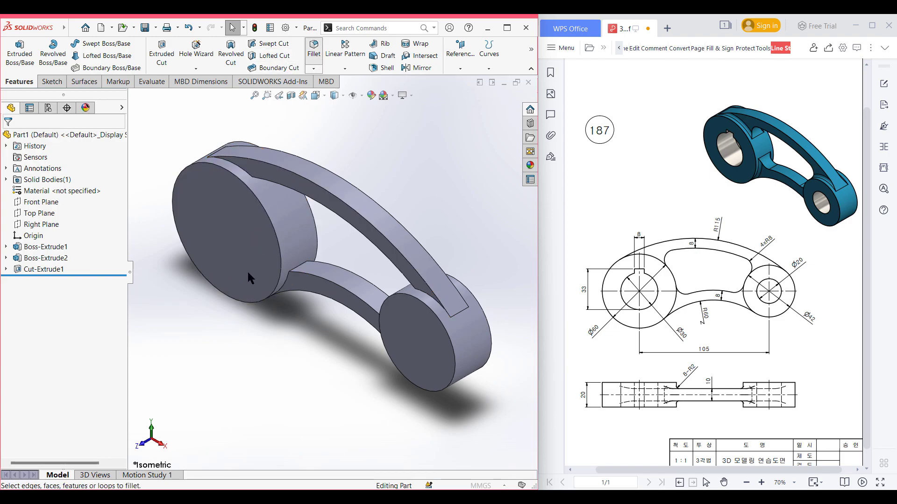
type("8")
key("Return")
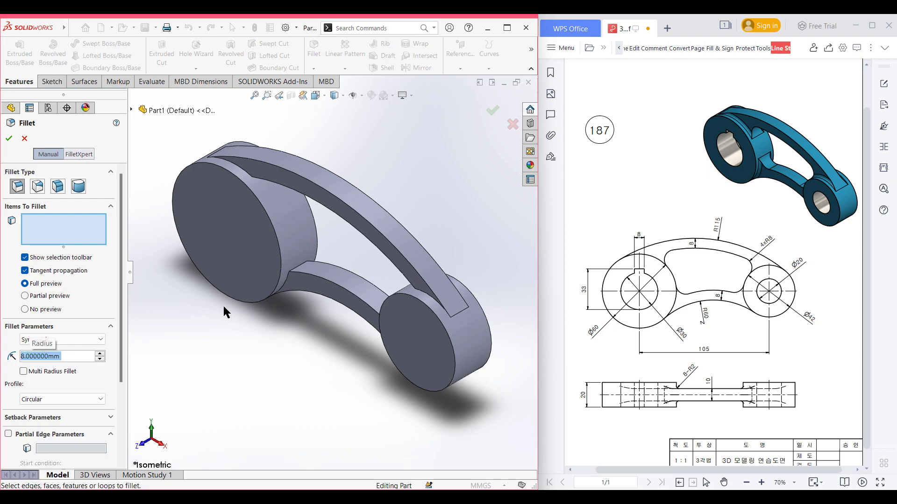
left_click(297, 268)
middle_click_drag(330, 255, 359, 288)
left_click(282, 207)
left_click(411, 263)
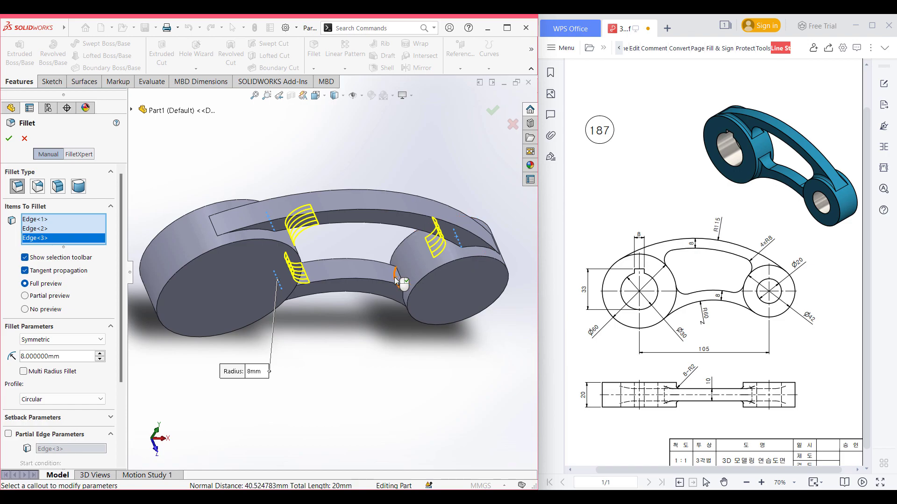
left_click(296, 264)
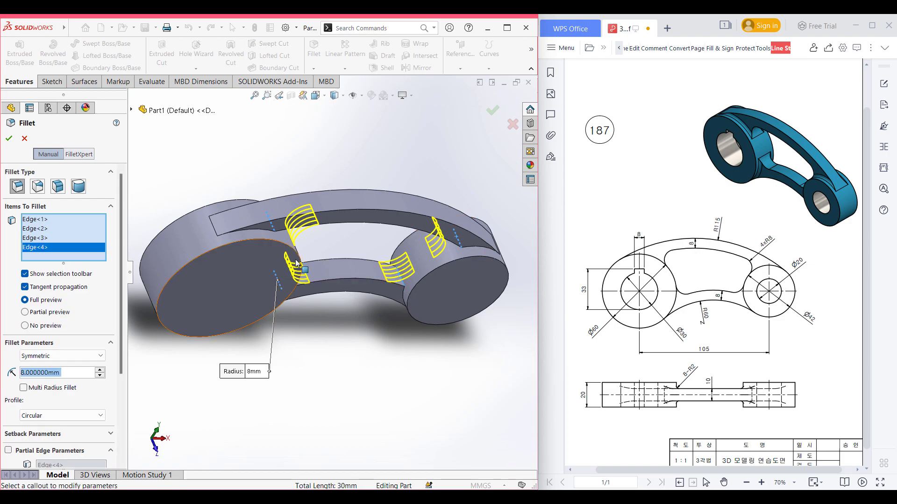
left_click(8, 138)
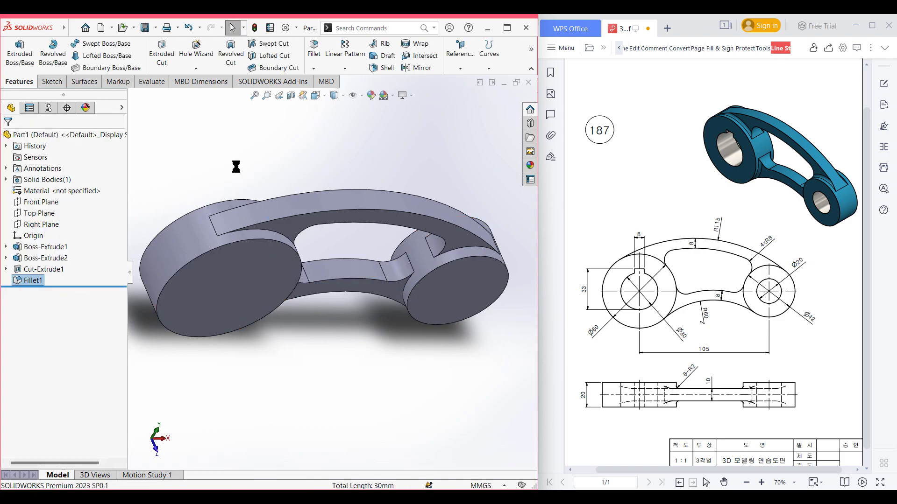
key("ctrl+7")
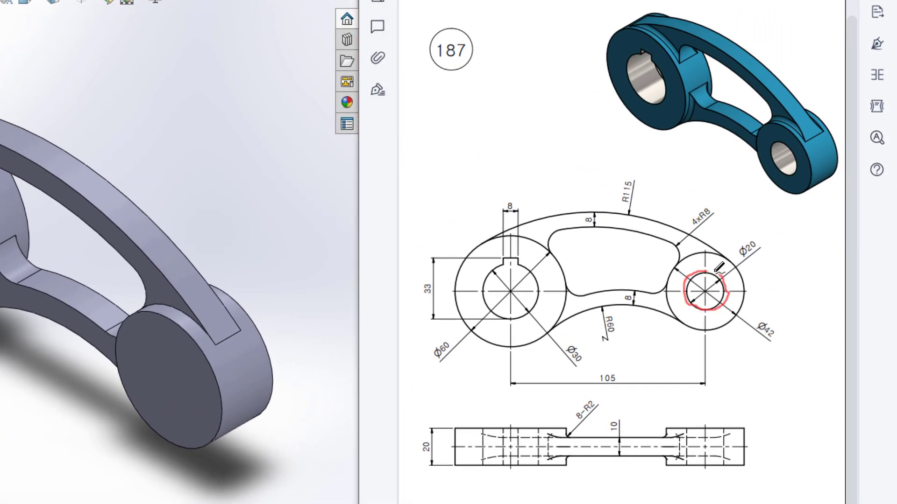
mouse_move(758, 228)
left_mouse_down()
mouse_move(729, 242)
mouse_move(774, 260)
mouse_move(759, 234)
left_mouse_up()
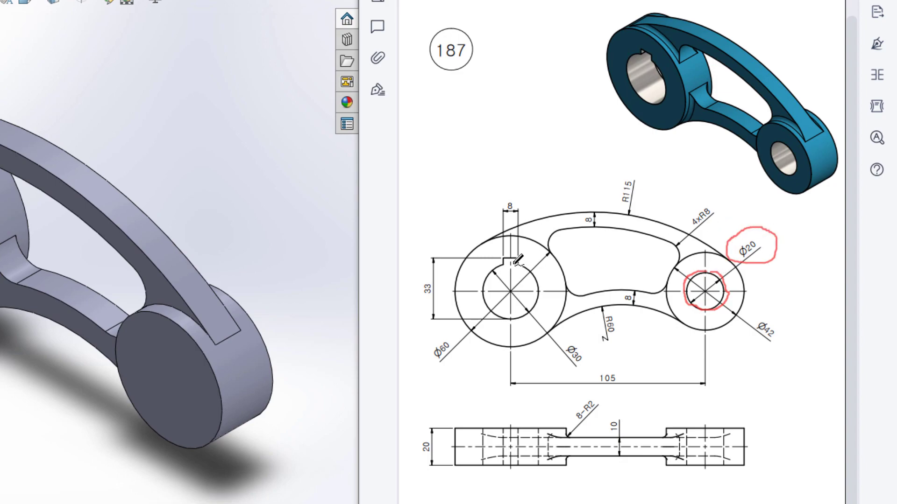
mouse_move(503, 314)
left_mouse_down()
mouse_move(549, 314)
mouse_move(555, 276)
left_mouse_up()
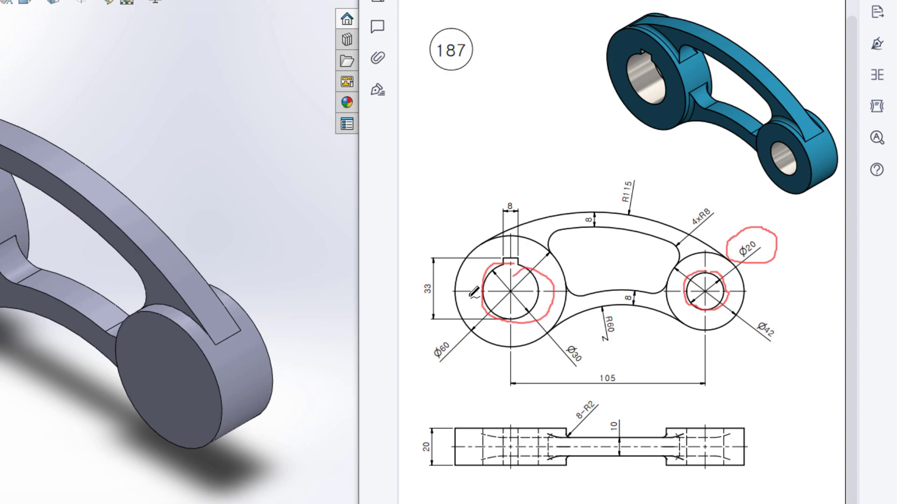
left_click_drag(568, 376, 598, 345)
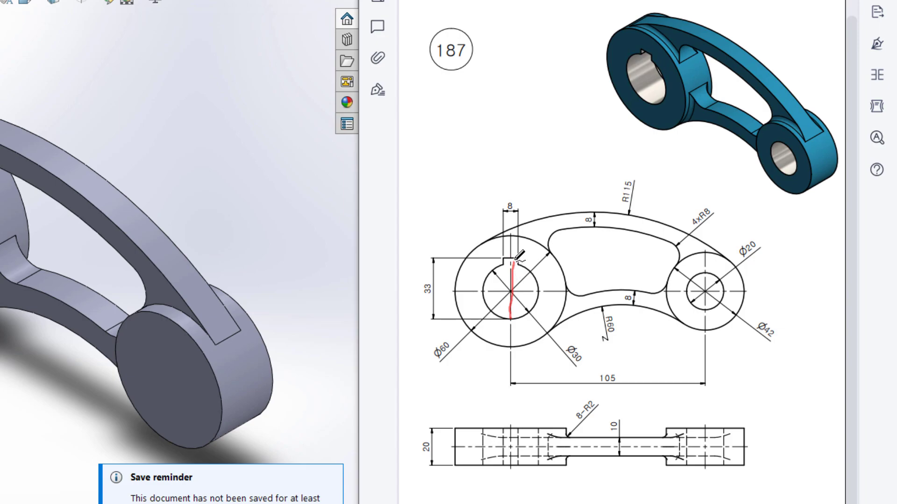
mouse_move(437, 275)
left_mouse_down()
mouse_move(414, 300)
mouse_move(441, 279)
left_mouse_up()
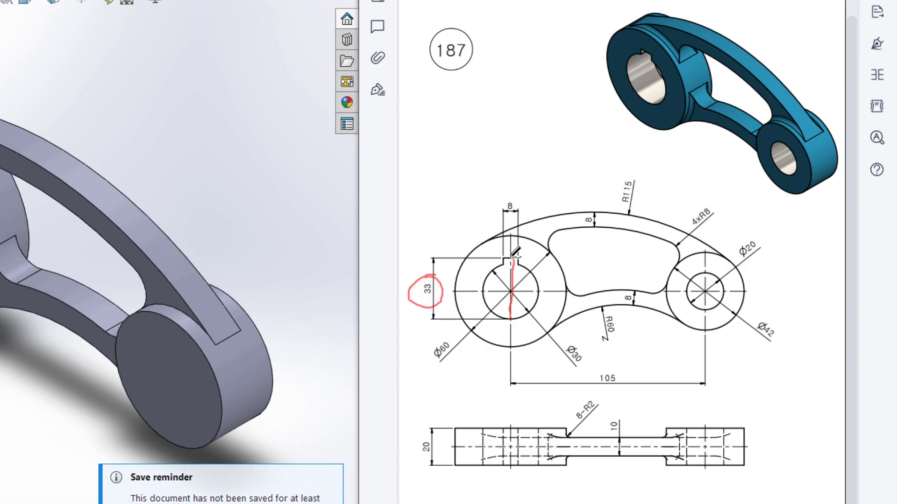
left_click_drag(502, 256, 495, 311)
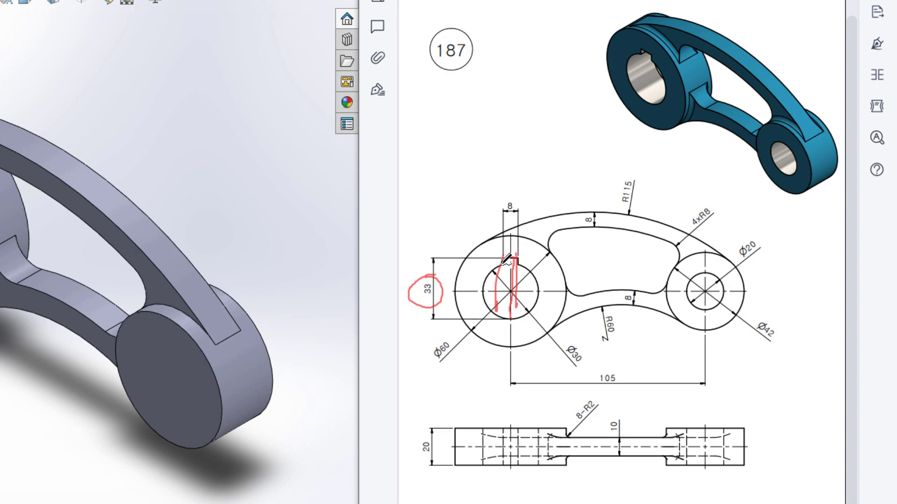
left_click_drag(507, 195, 518, 219)
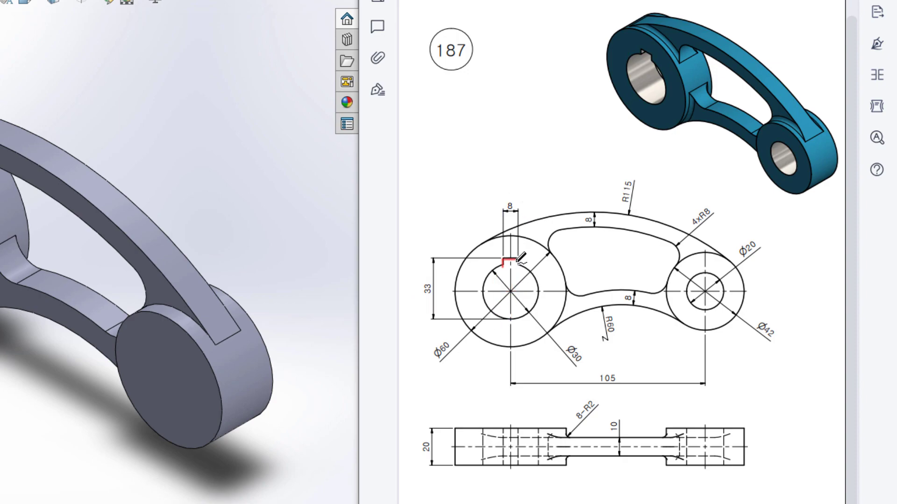
mouse_move(517, 312)
left_mouse_down()
mouse_move(485, 293)
mouse_move(497, 275)
left_mouse_up()
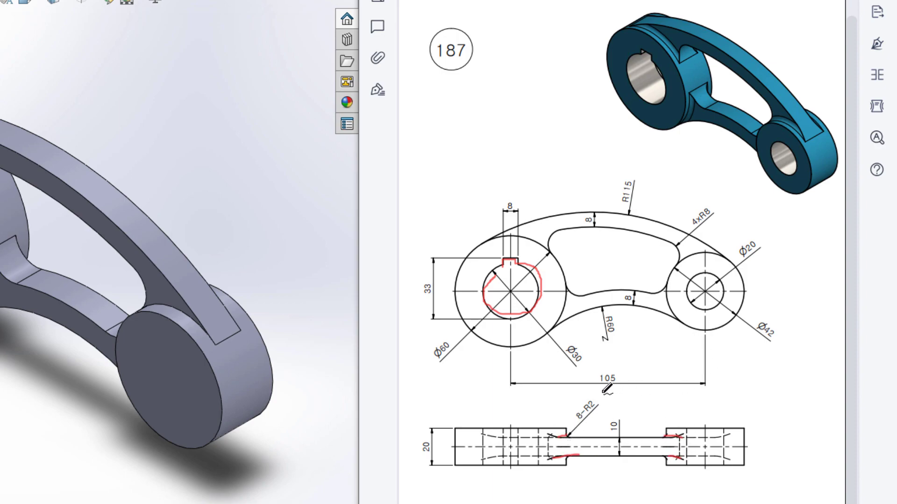
mouse_move(574, 397)
left_mouse_down()
mouse_move(623, 401)
mouse_move(614, 394)
left_mouse_up()
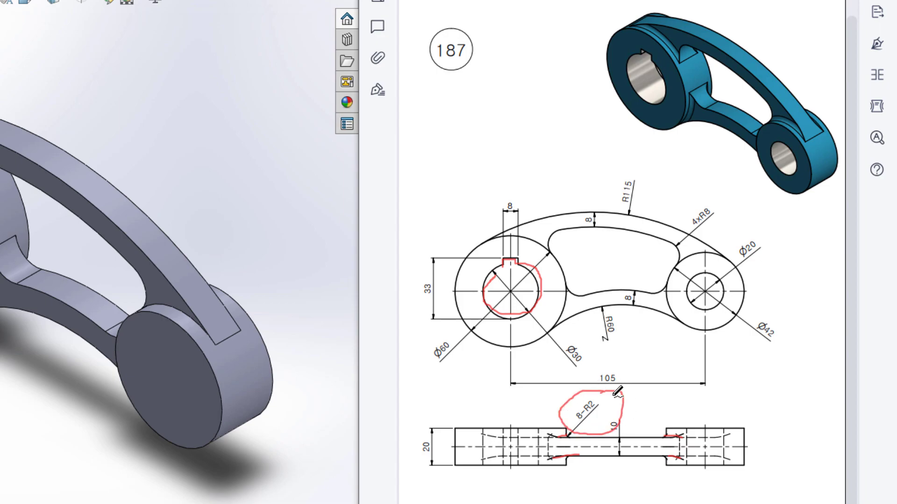
key("ctrl+z")
key("Escape")
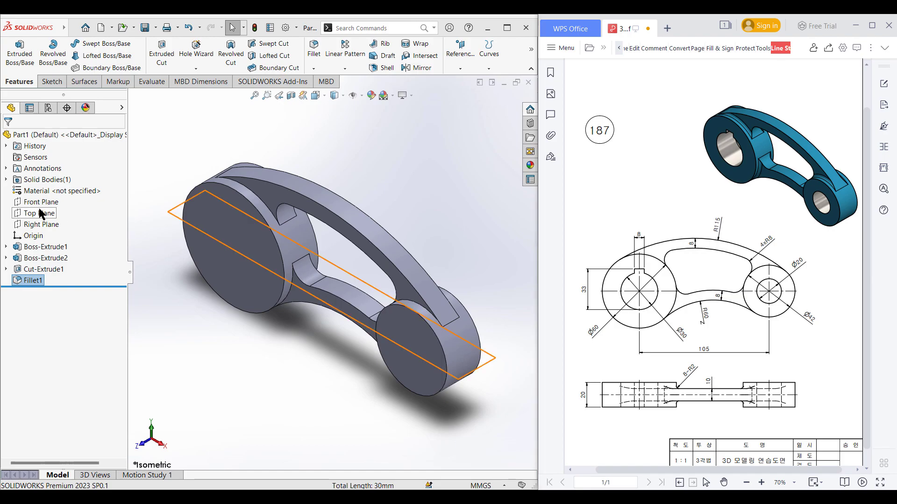
- Start a sketch on the Front Plane with a Ø20 circle centred on the small boss
right_click(45, 206)
left_click(74, 184)
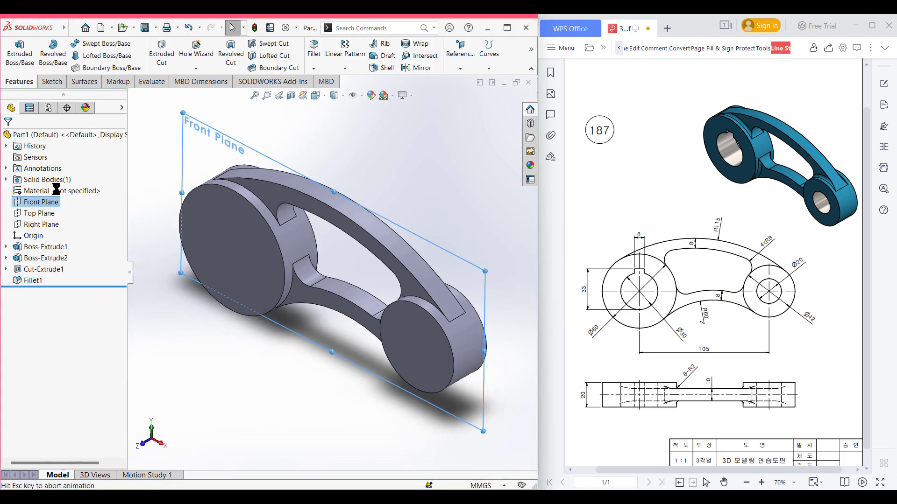
left_click(212, 156)
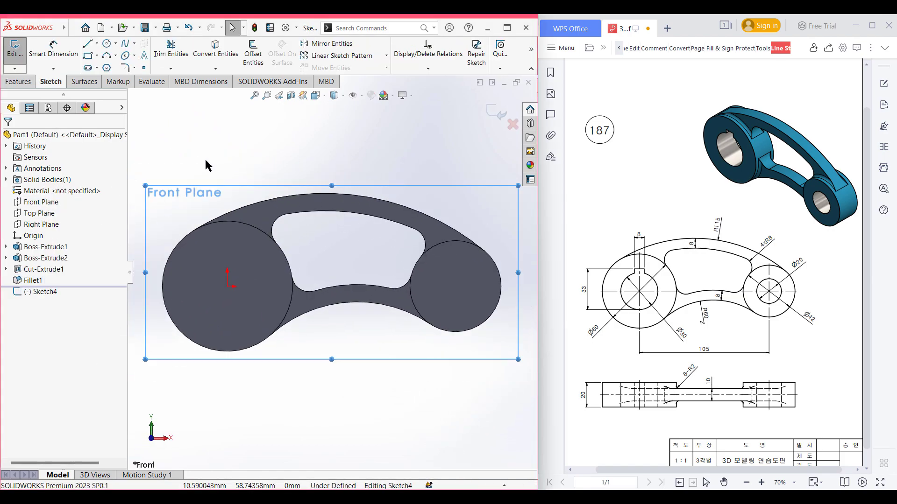
left_click(106, 45)
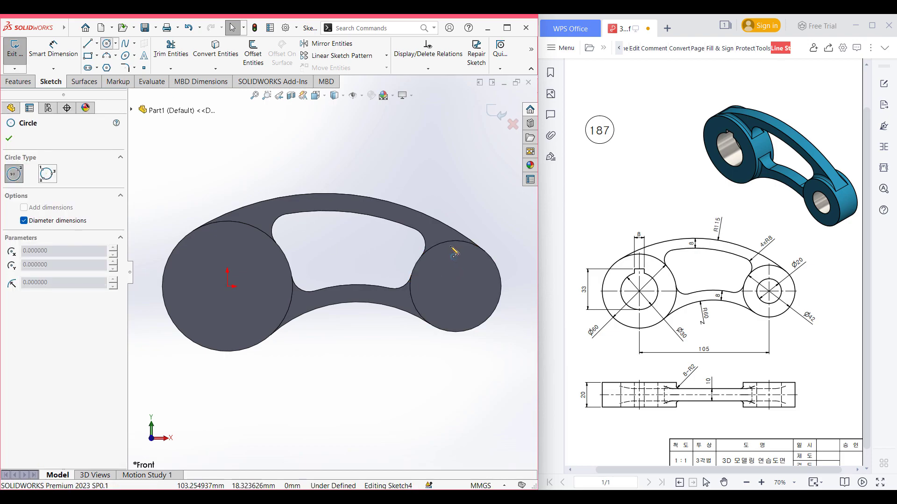
left_click(455, 286)
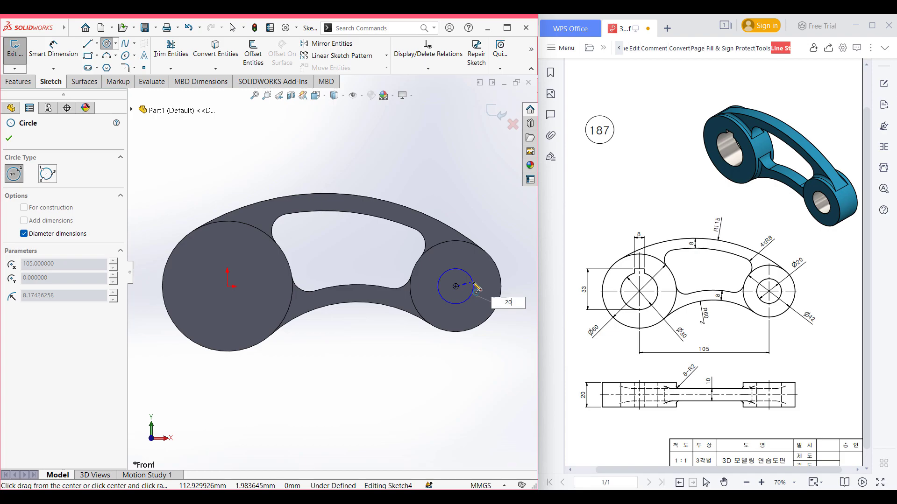
type("20")
key("Return")
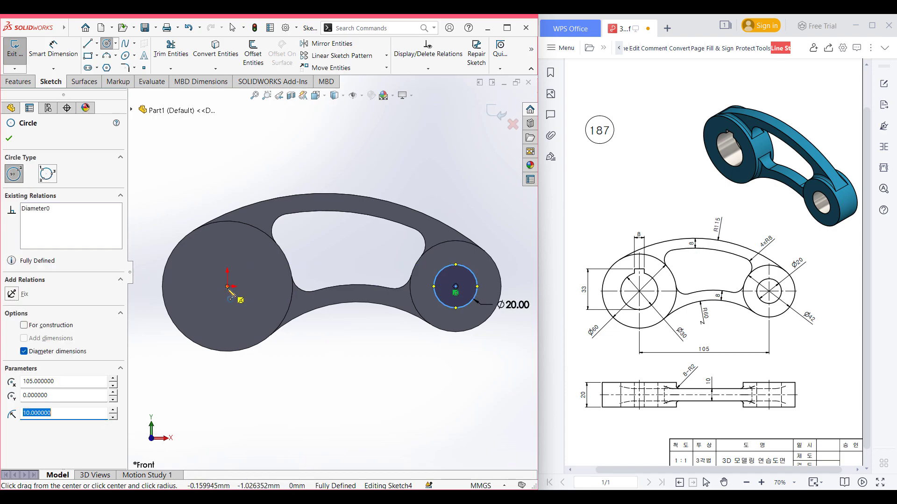
- Add a Ø33 circle at the origin and a 33 mm vertical centerline from its bottom
left_click(227, 287)
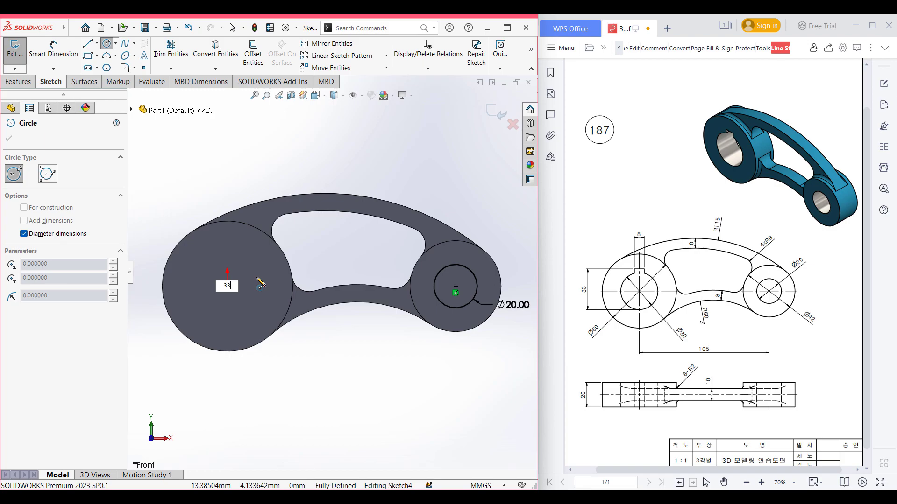
key("Return")
left_click(97, 43)
left_click(110, 67)
scroll(218, 280, "down", 3)
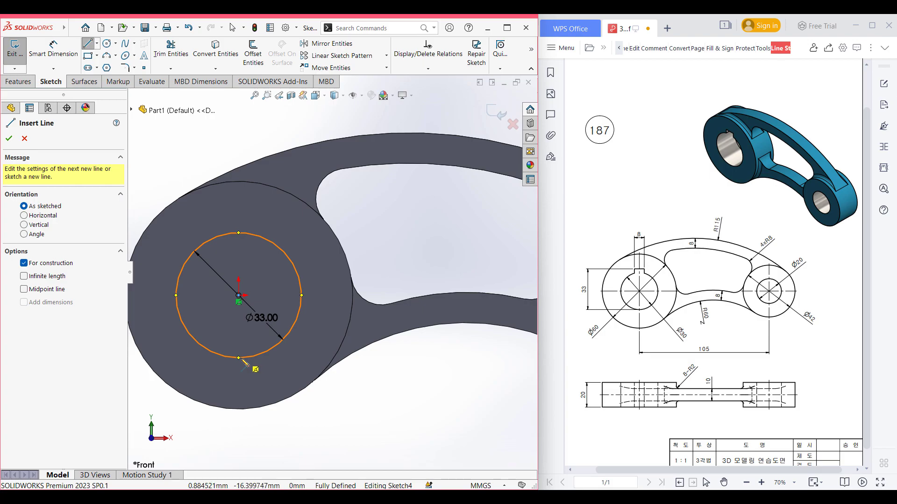
left_click(239, 358)
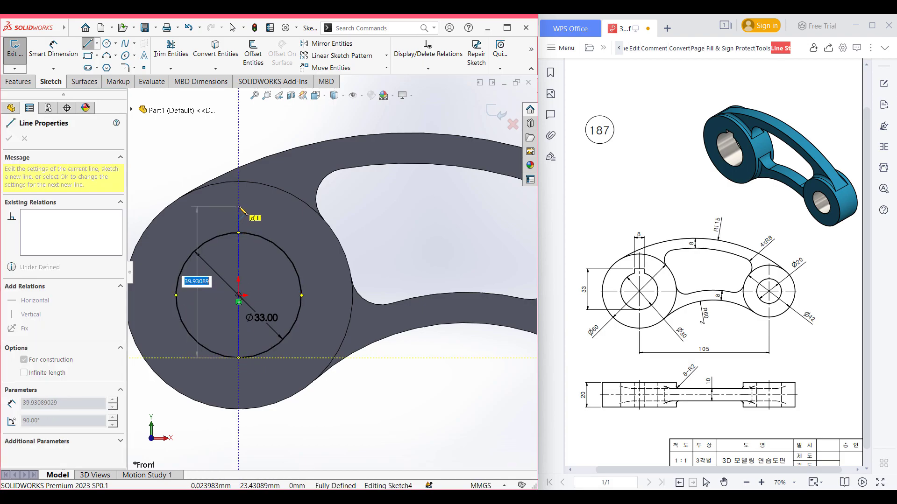
key("Return")
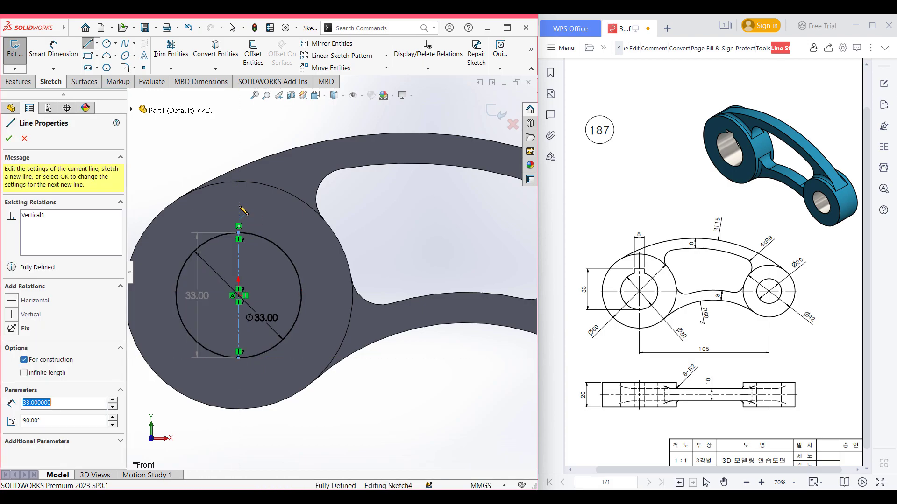
key("Escape")
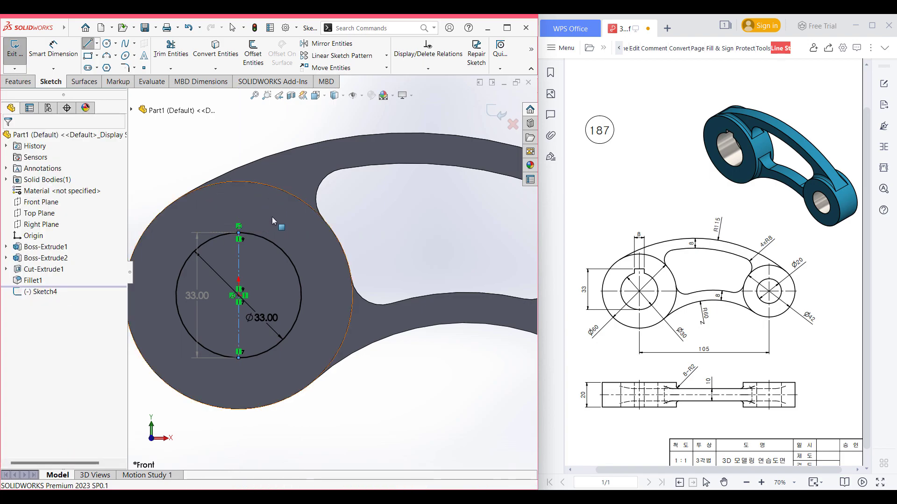
- Undo the vertical centerline, leaving the two circles in the sketch
scroll(248, 252, "down", 3)
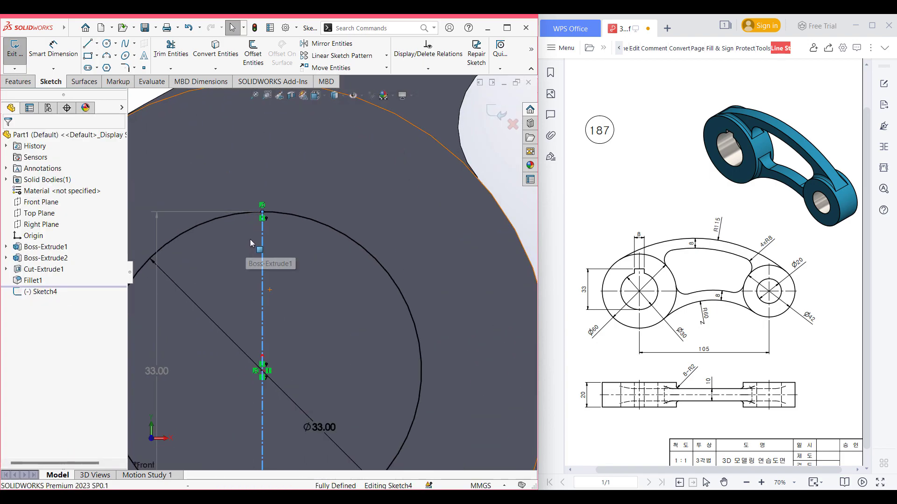
scroll(280, 260, "up", 1)
scroll(286, 280, "up", 1)
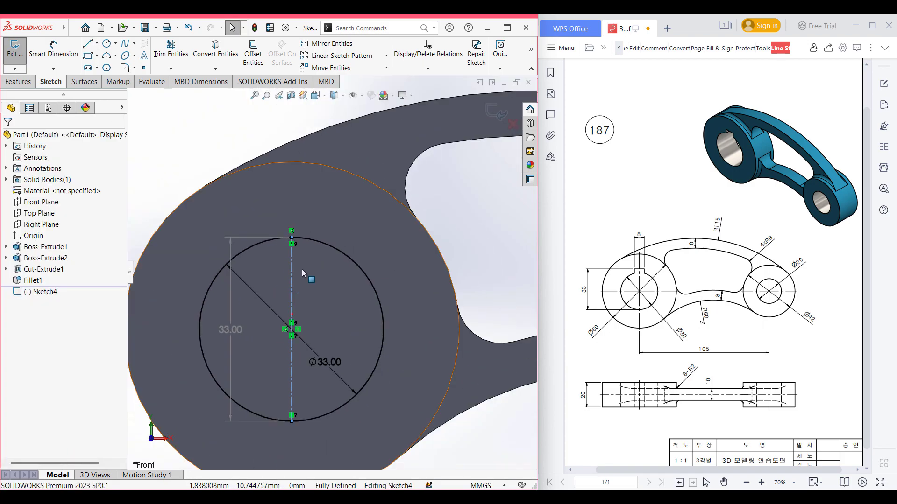
scroll(302, 269, "up", 1)
scroll(312, 257, "down", 1)
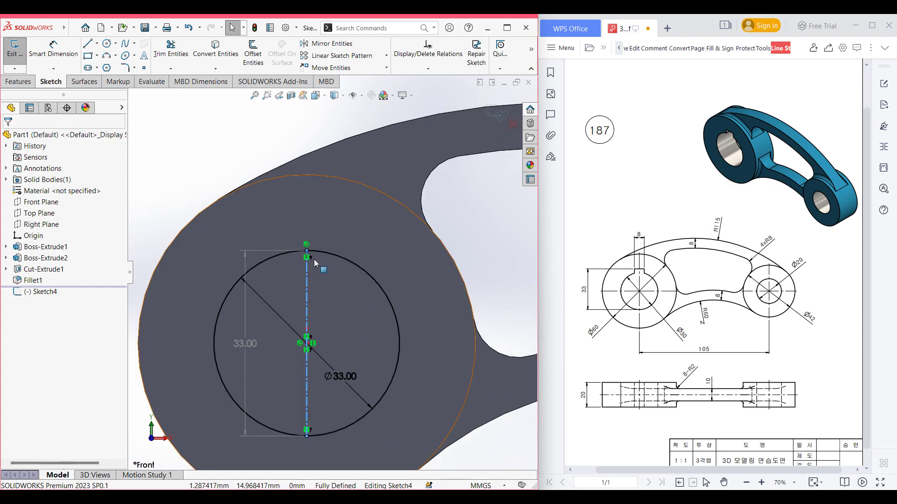
left_click(188, 27)
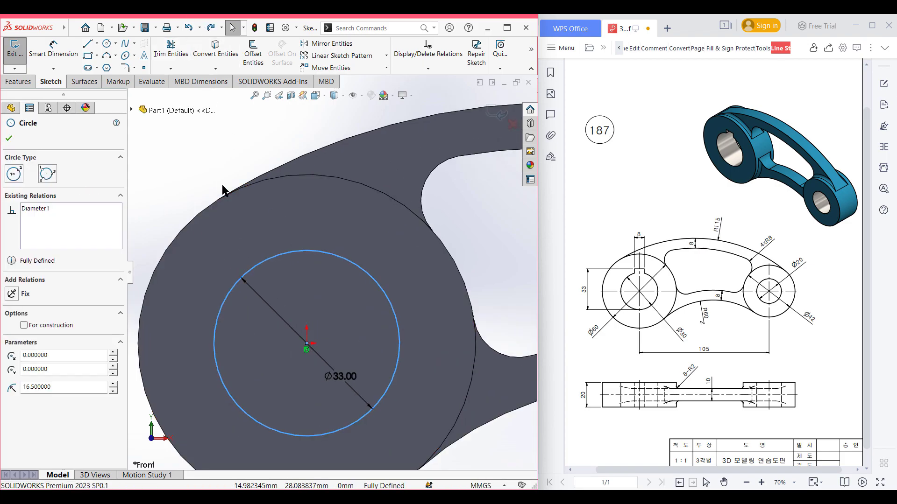
scroll(223, 183, "up", 1)
left_click(220, 178)
left_click(97, 43)
left_click(115, 43)
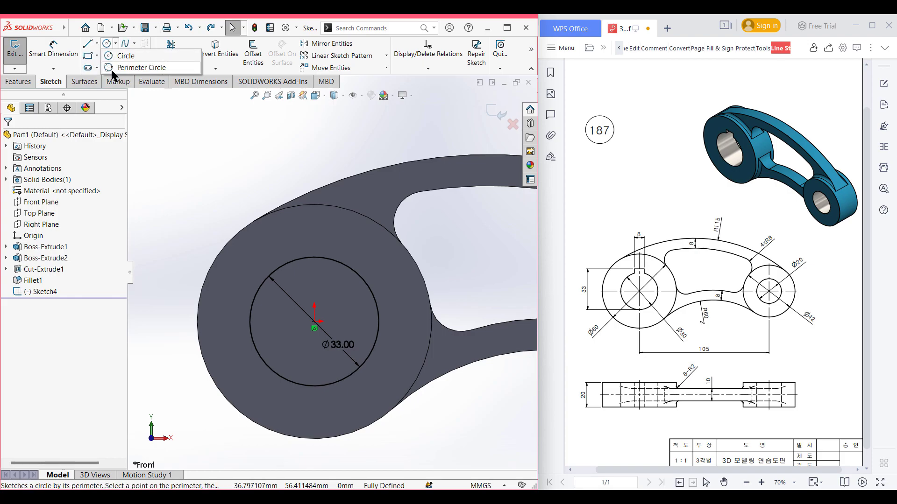
left_click(153, 110)
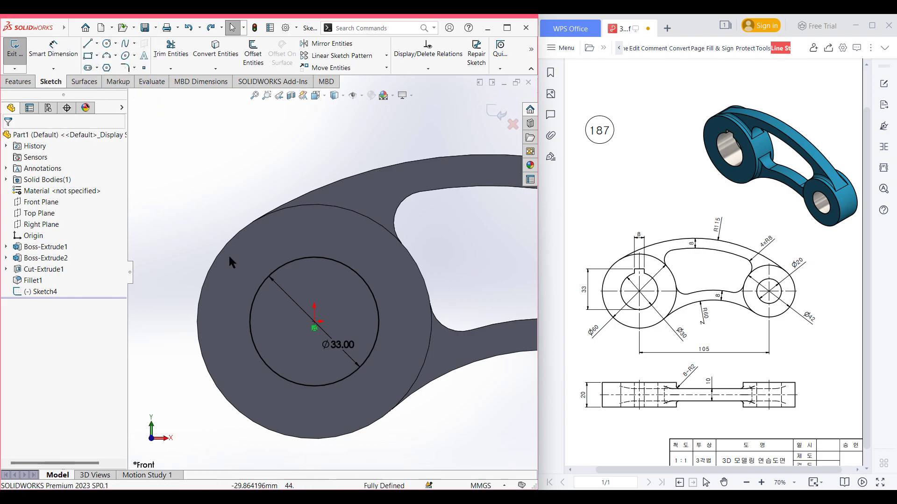
- Change the origin circle's diameter dimension from 33 to 30
left_click(335, 348)
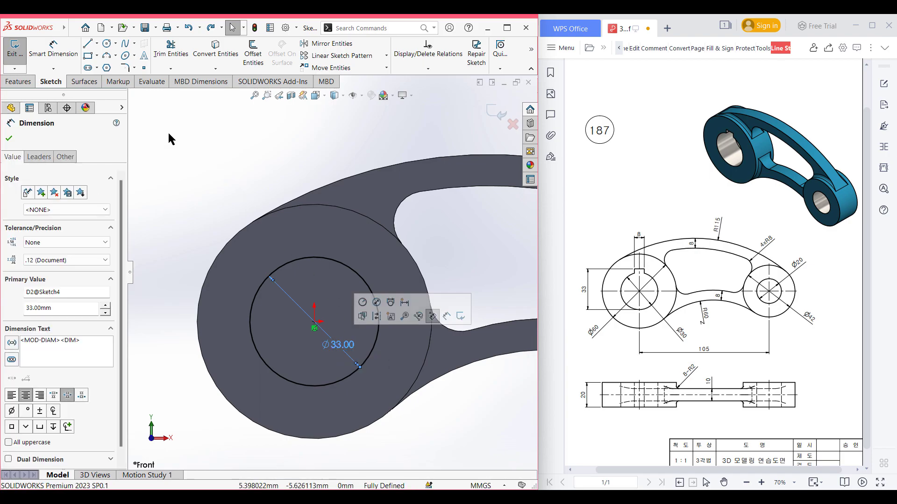
left_click(176, 144)
left_click(63, 55)
left_click(327, 345)
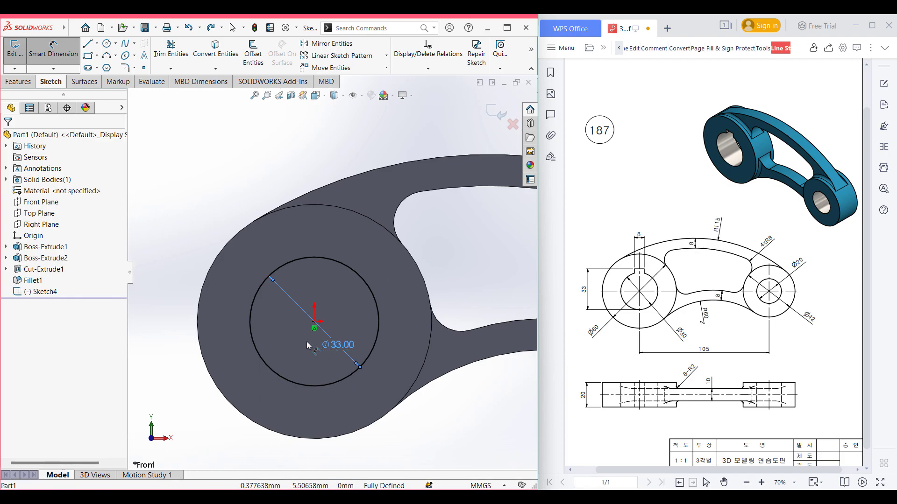
left_click(340, 346)
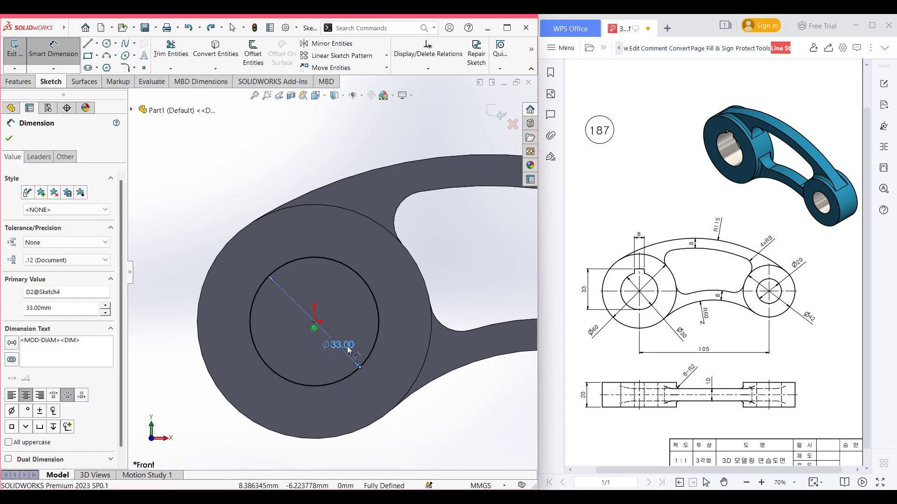
double_click(347, 350)
type("30")
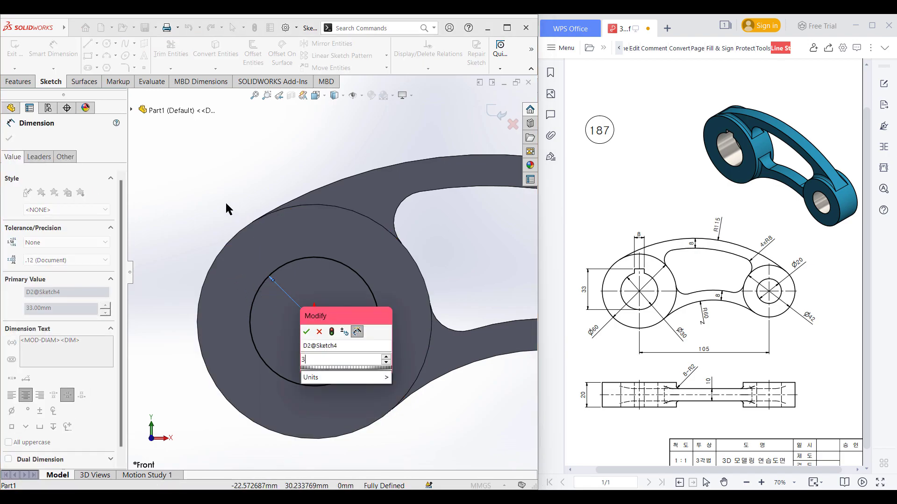
left_click(307, 332)
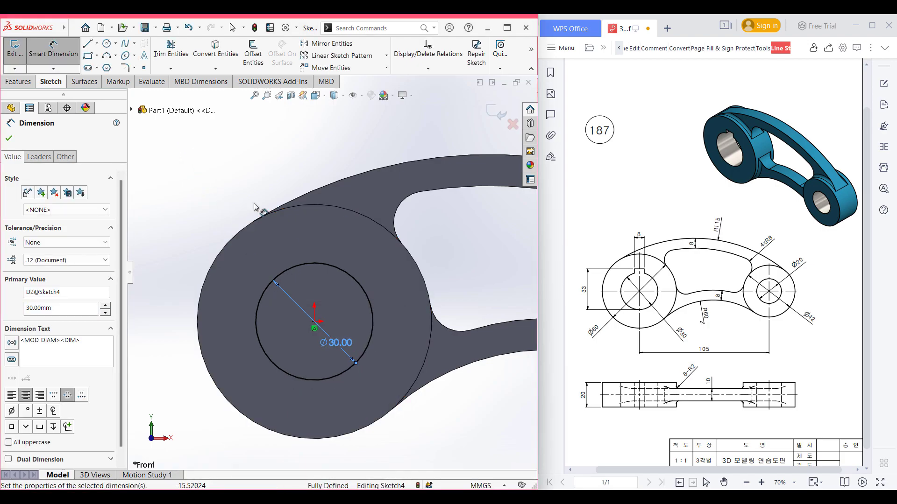
left_click(96, 44)
left_click(104, 69)
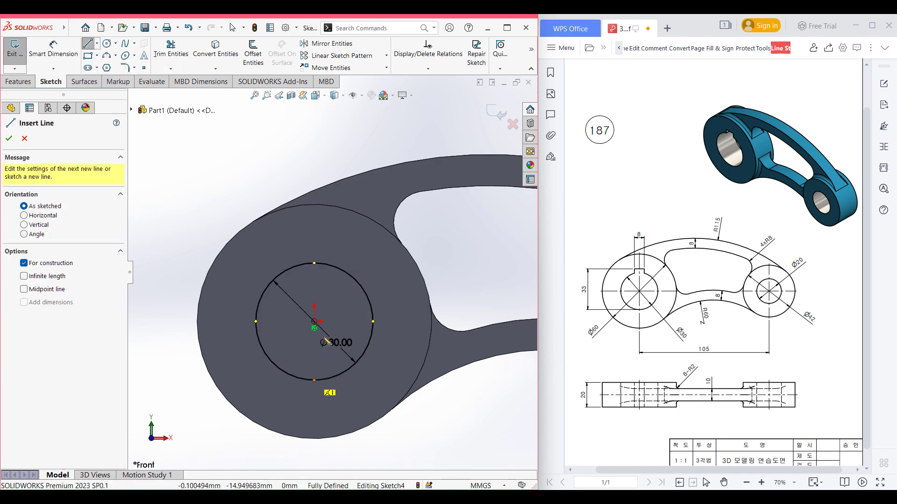
- Draw a 33 mm vertical centerline and offset it 4 mm to both sides
left_click(314, 381)
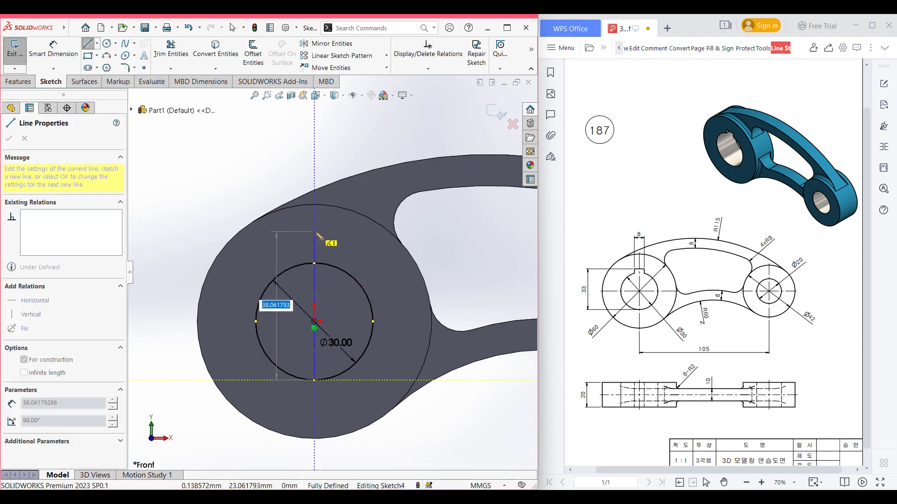
type("33")
key("Return")
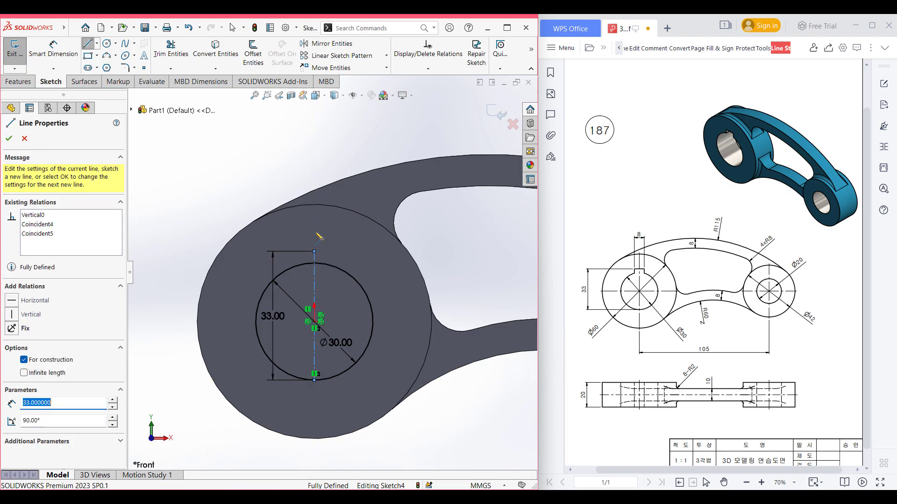
key("Escape")
left_click(252, 54)
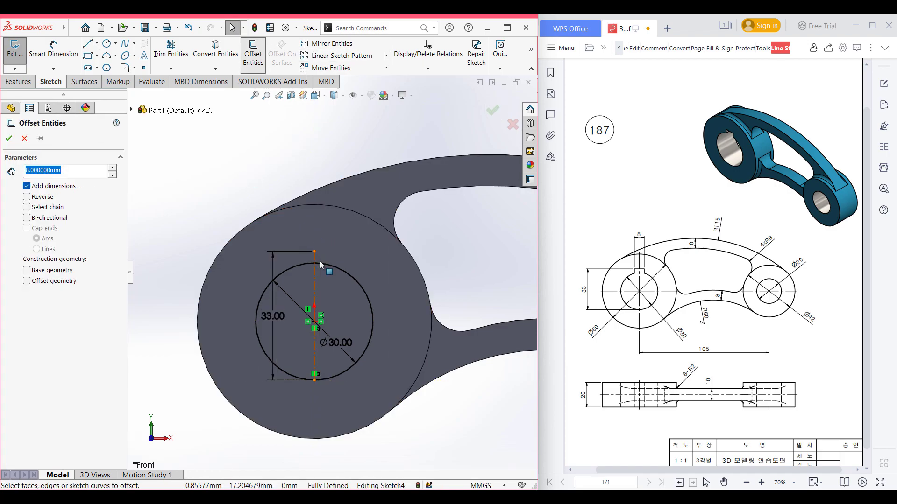
left_click(314, 262)
type("4")
key("Return")
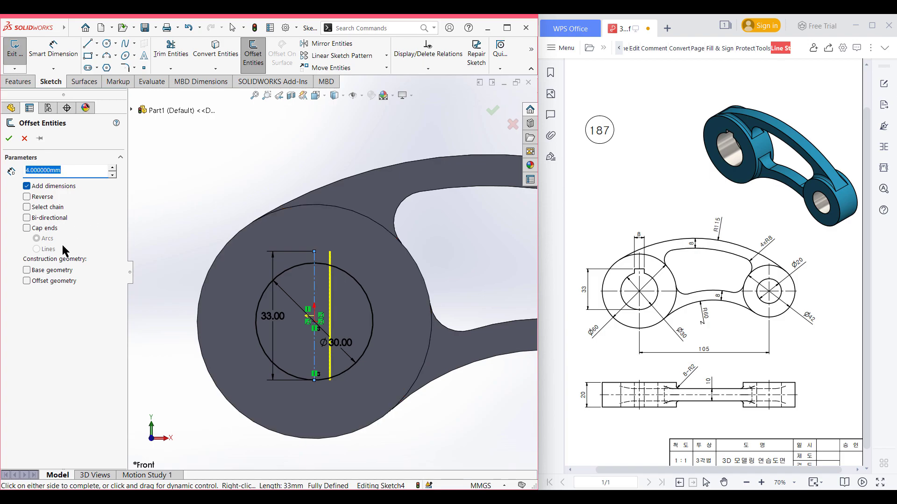
left_click(26, 218)
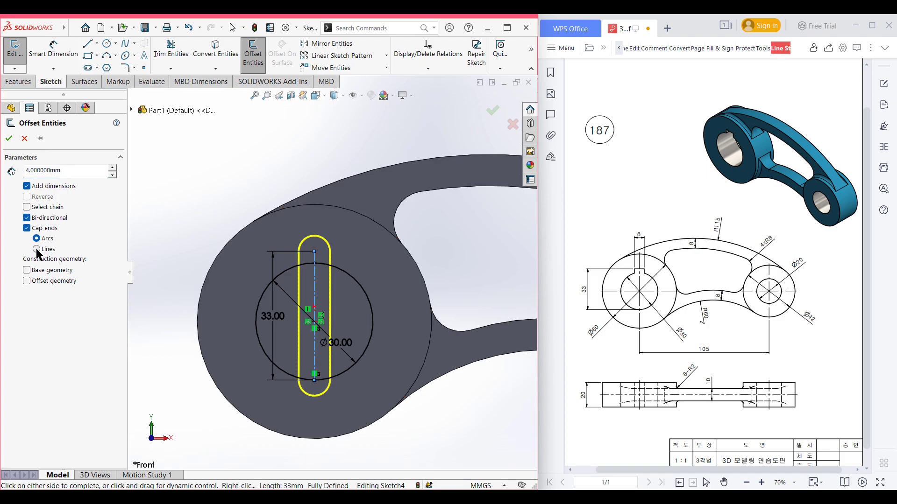
left_click(9, 138)
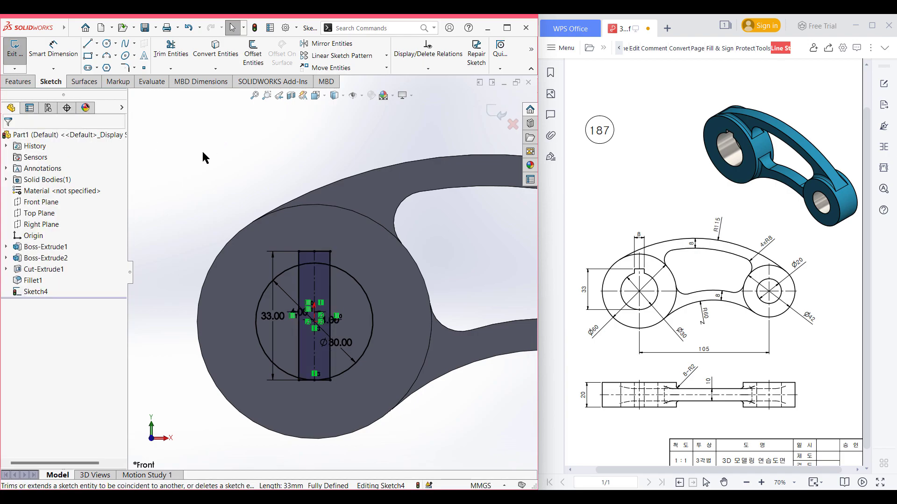
- Trim the extra offset lines and the arc between them to leave the 8 mm keyway notch
left_click(171, 51)
scroll(341, 337, "down", 5)
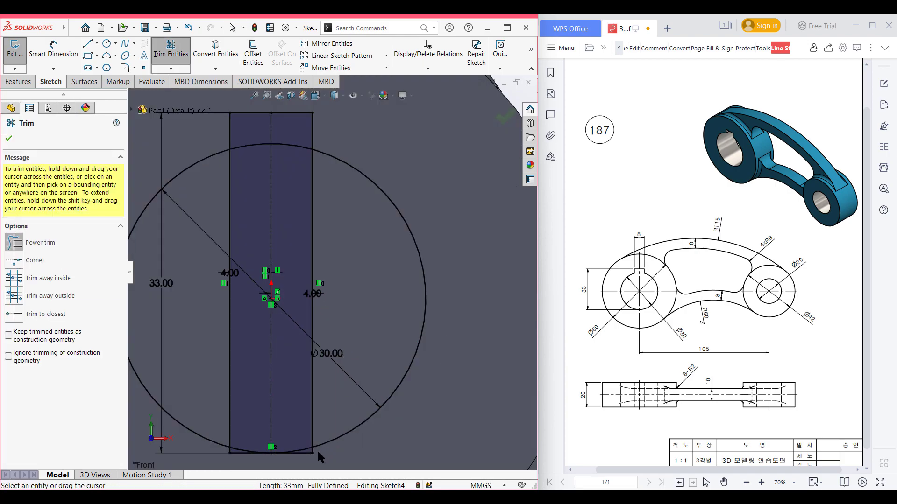
left_click_drag(323, 448, 254, 462)
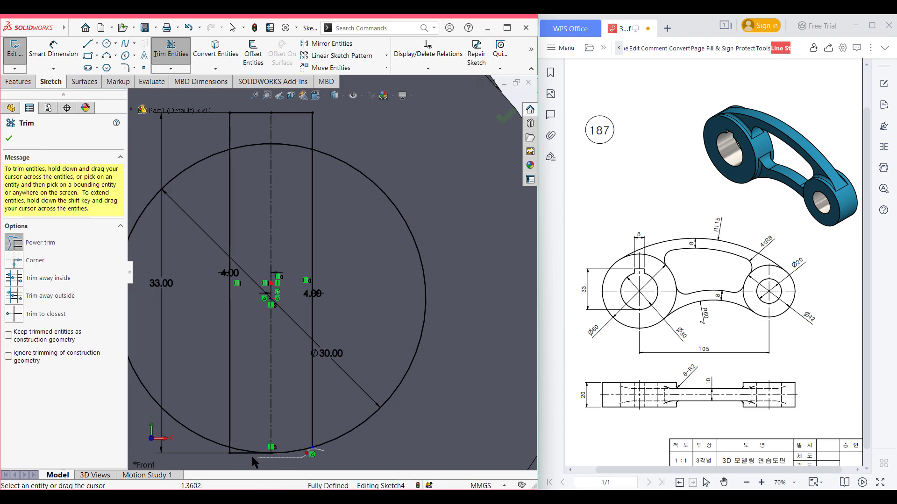
mouse_move(318, 242)
left_mouse_down()
mouse_move(275, 240)
mouse_move(214, 218)
left_mouse_up()
mouse_move(260, 143)
left_mouse_down()
mouse_move(281, 141)
mouse_move(289, 158)
mouse_move(275, 177)
left_mouse_up()
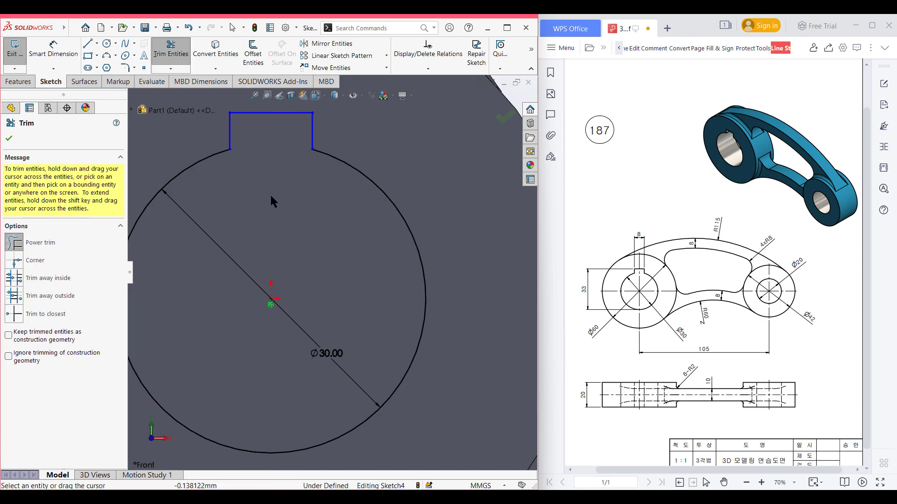
scroll(332, 273, "up", 5)
left_click(9, 139)
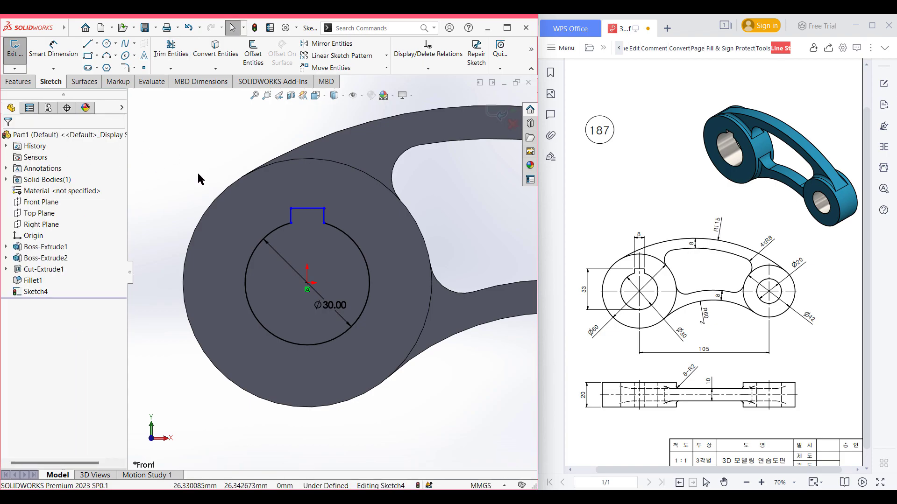
key("ctrl+7")
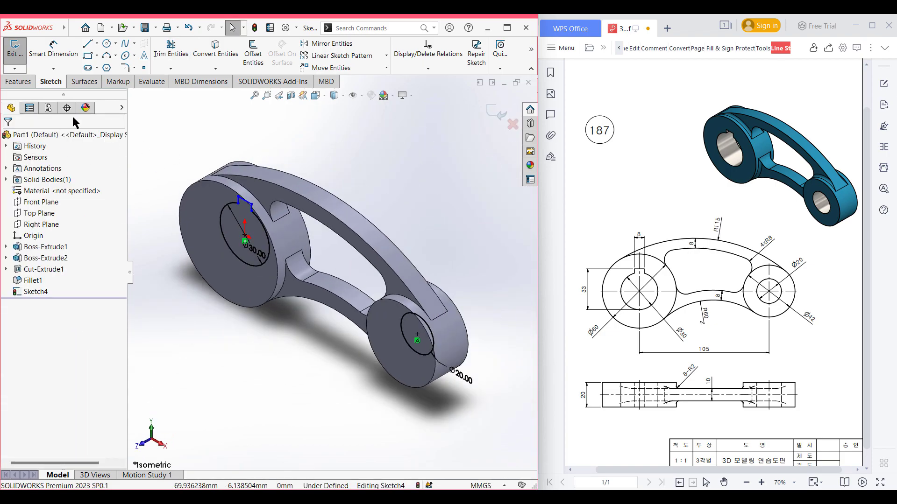
- Extrude-cut the keyed Ø30 bore and Ø20 hole Through All - Both directions
left_click(14, 78)
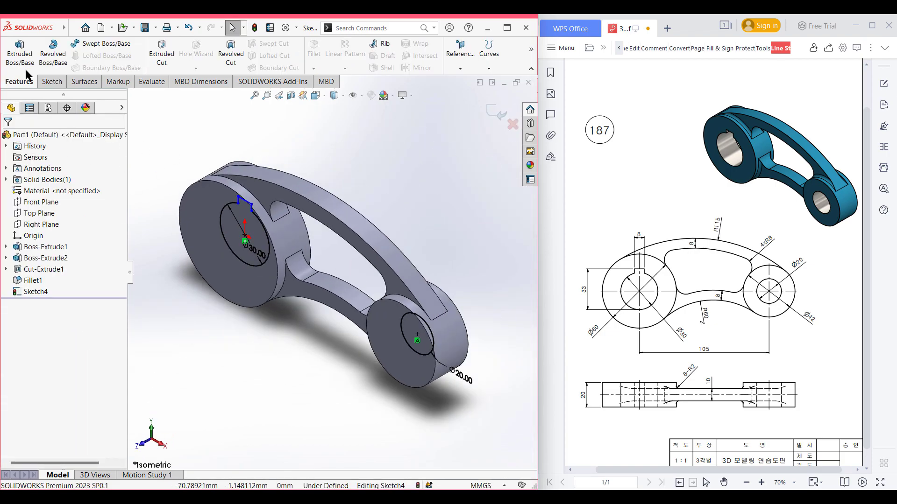
left_click(162, 55)
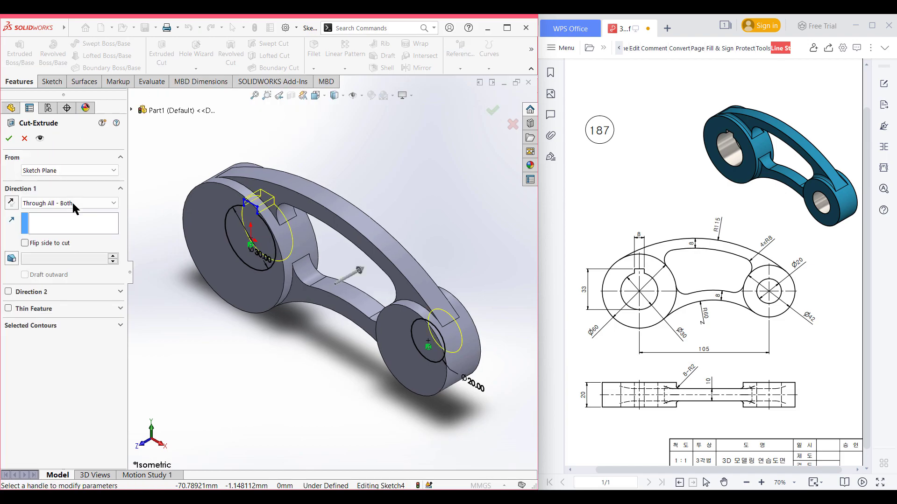
left_click(72, 203)
left_click(67, 229)
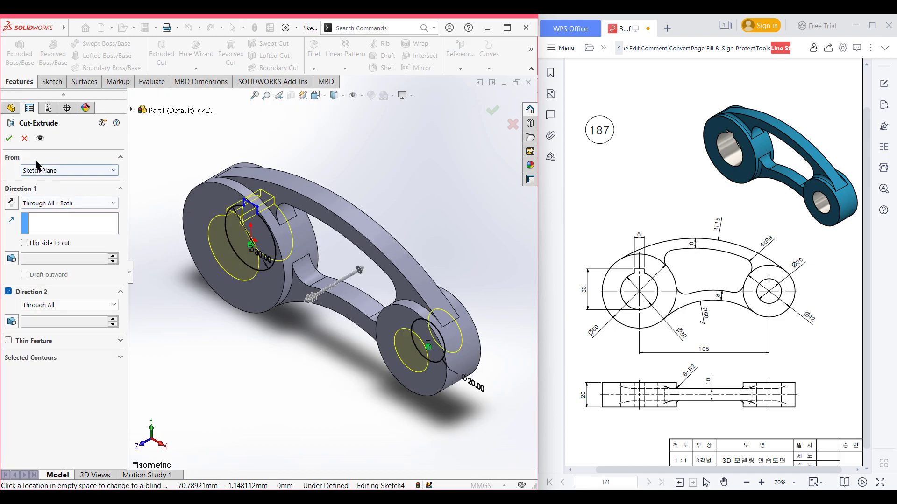
left_click(8, 139)
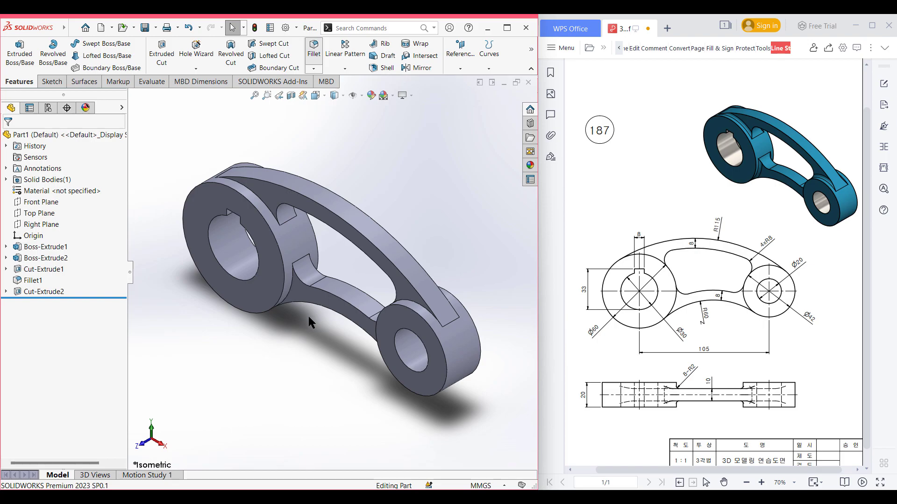
- Set a 2 mm fillet radius and select the first four arm-to-boss edges
type("2")
key("Return")
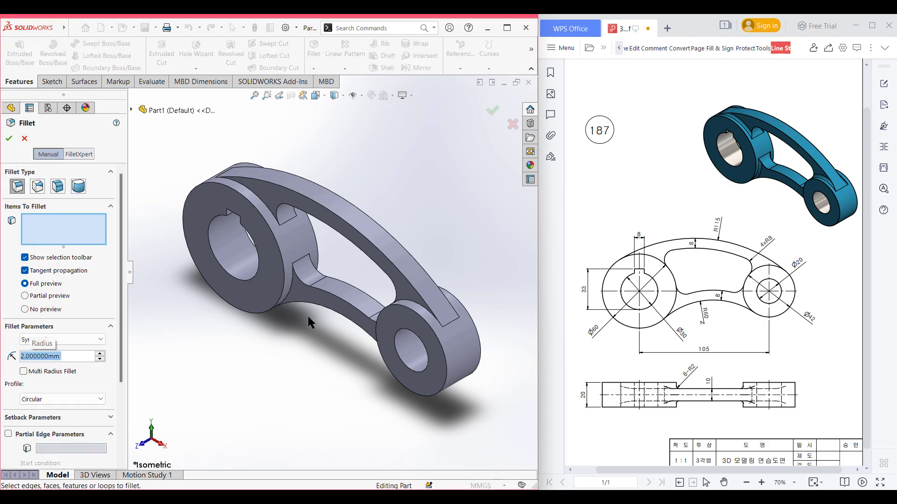
left_click(262, 201)
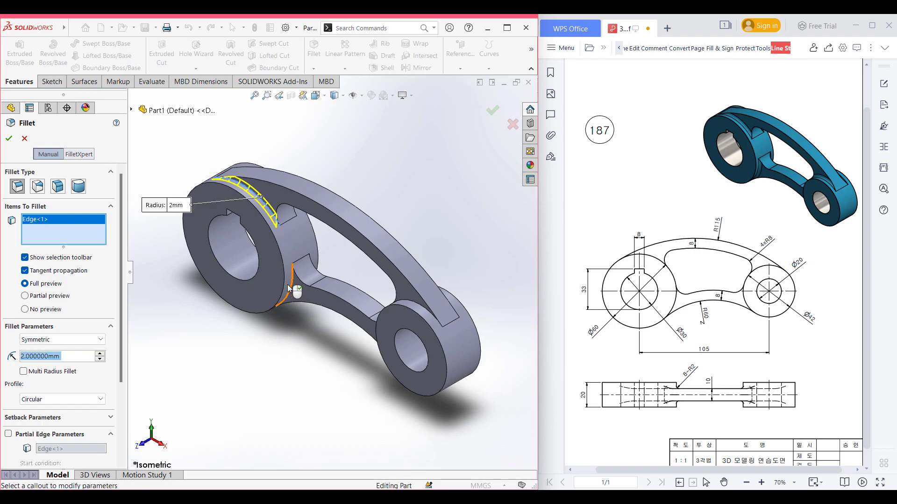
left_click(293, 288)
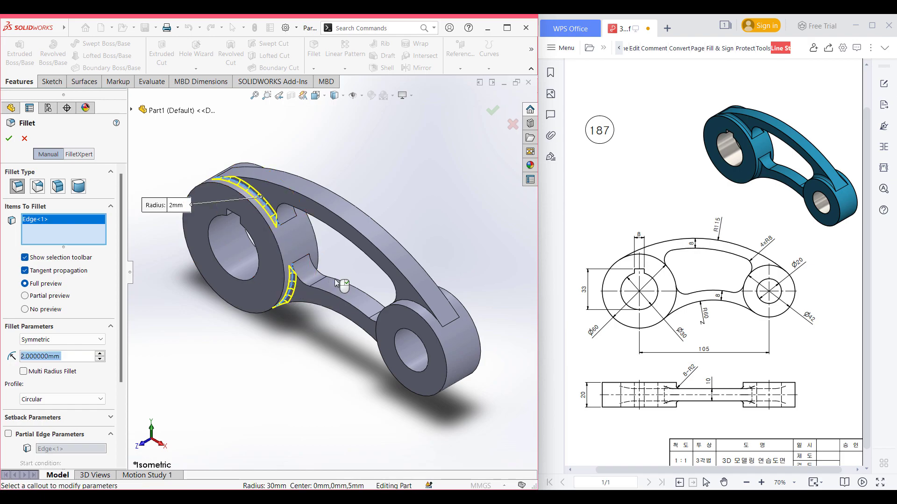
left_click(414, 309)
middle_click_drag(366, 347, 391, 339)
left_click(392, 339)
- Add the remaining four arm-to-boss edges and apply the 2 mm fillets
middle_click_drag(462, 210, 390, 336)
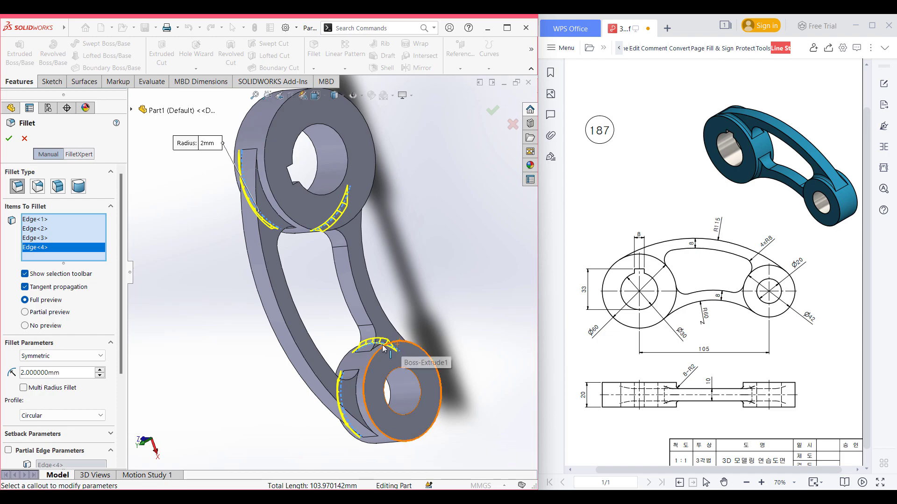
left_click(394, 356)
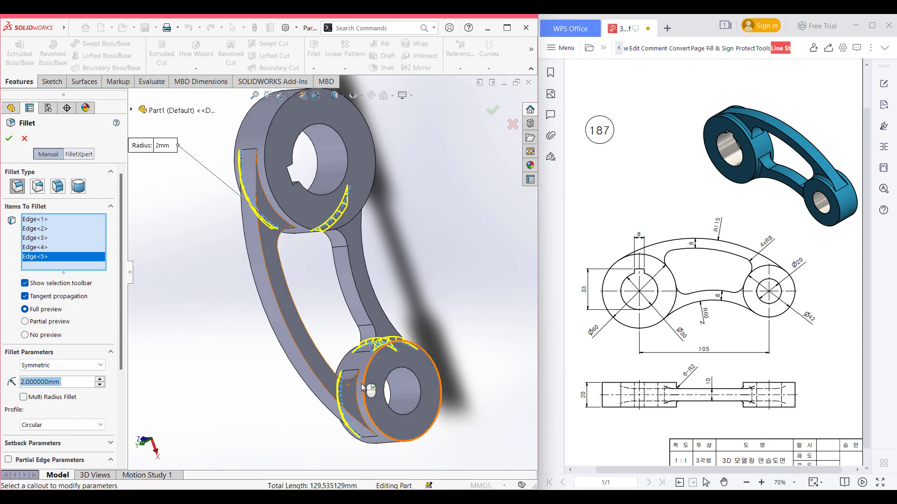
left_click(357, 383)
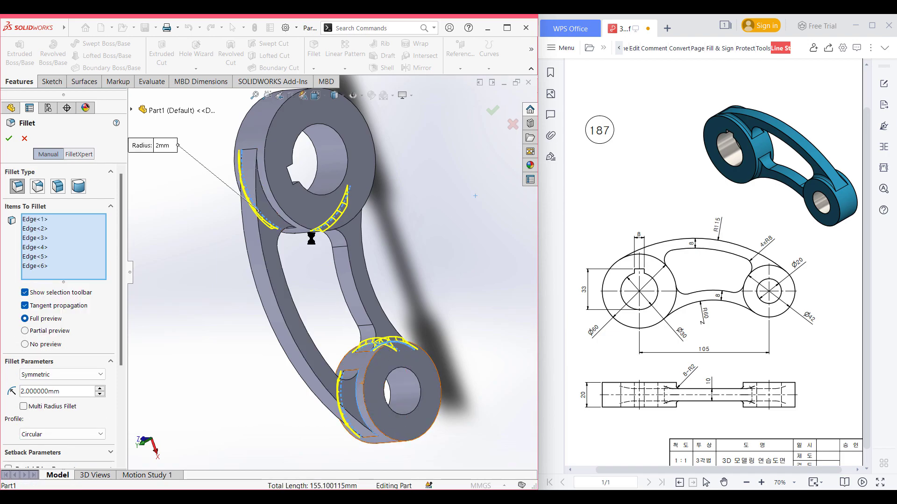
left_click(273, 211)
middle_click_drag(408, 234, 357, 225)
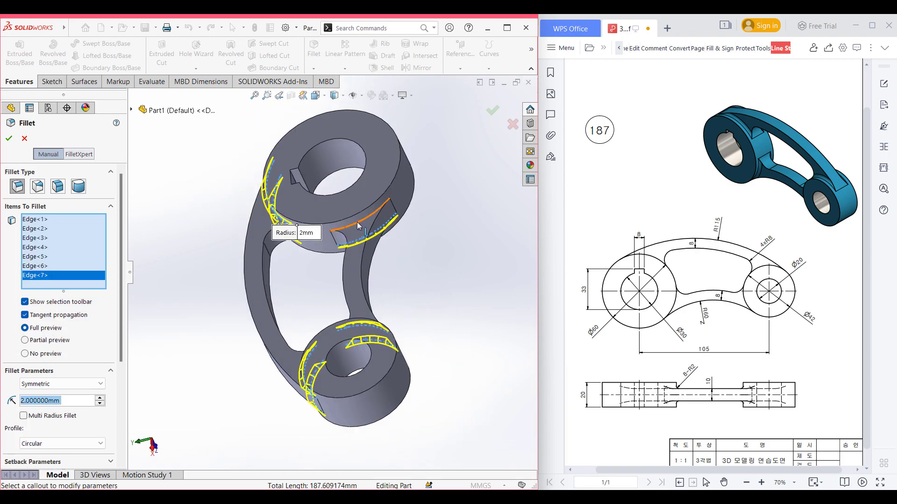
left_click(357, 223)
left_click(10, 140)
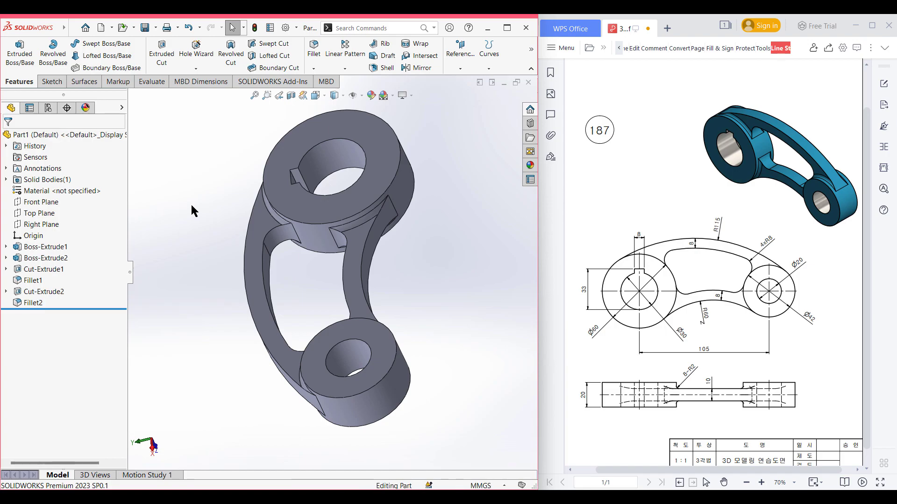
key("ctrl+7")
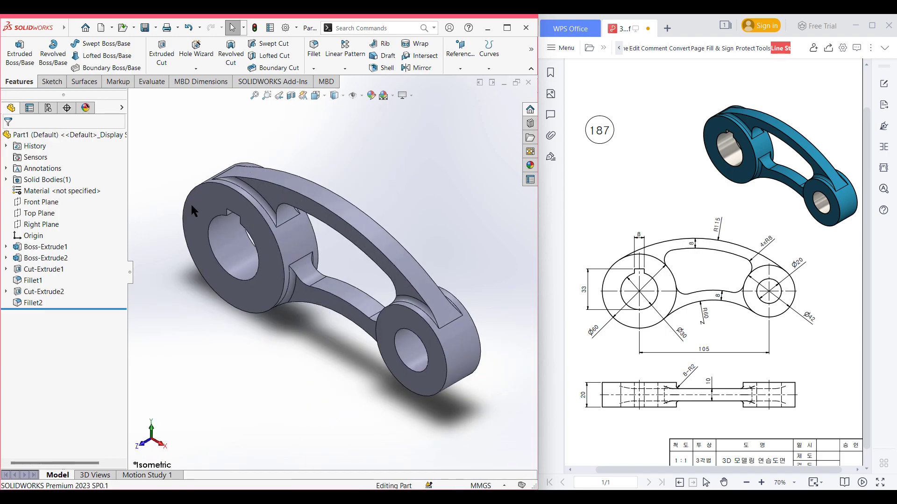